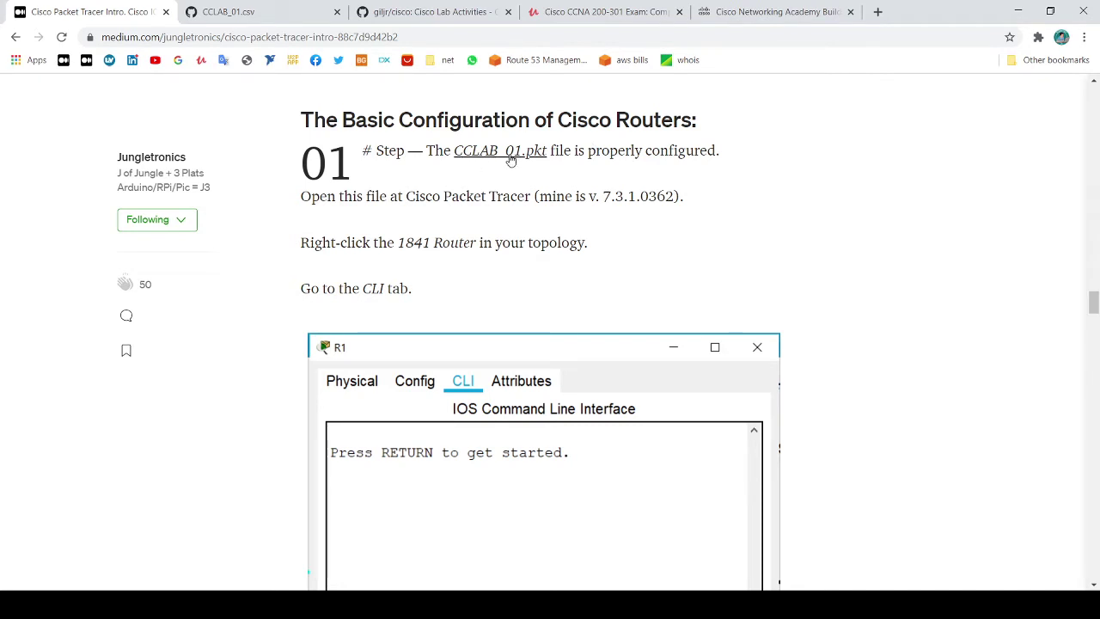
Open the CCLAB_01.pkt Google Drive folder from the article's step 01 link
{"action": "left_click", "coordinate": [511, 151]}
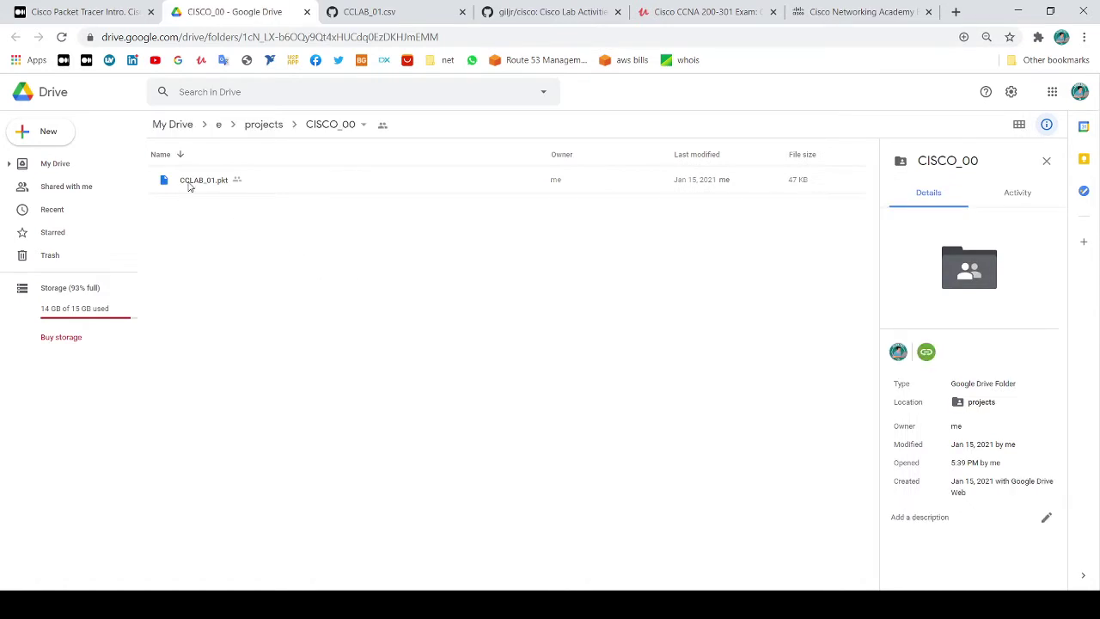
Download CCLAB_01.pkt from the CISCO_00 Drive folder, then close the Drive tab
{"action": "right_click", "coordinate": [193, 183]}
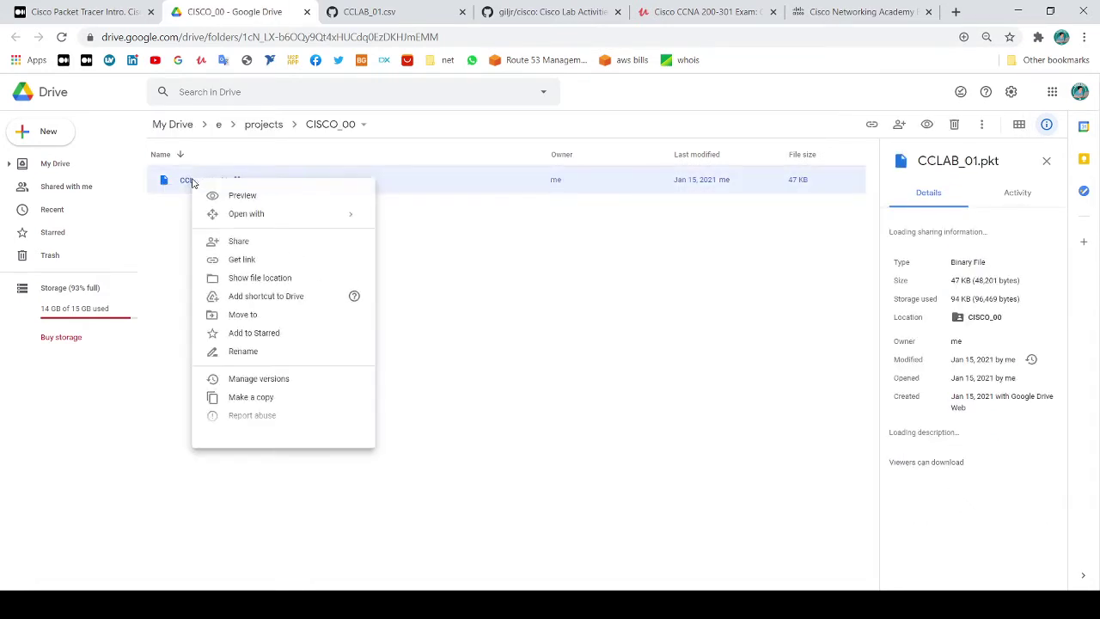
{"action": "left_click", "coordinate": [252, 437]}
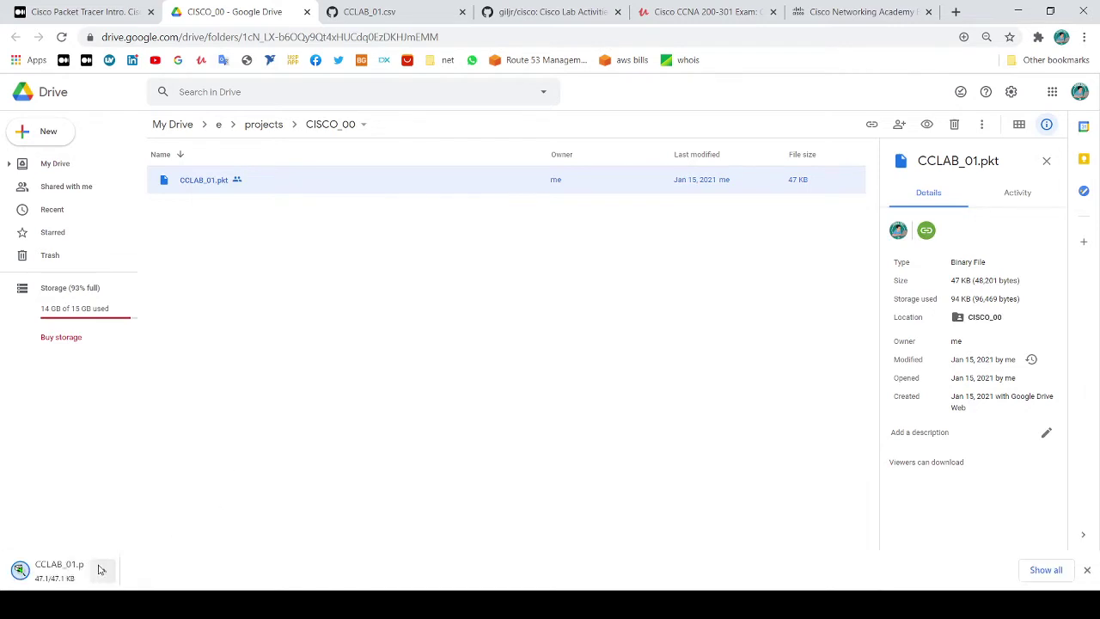
{"action": "left_click", "coordinate": [1088, 570]}
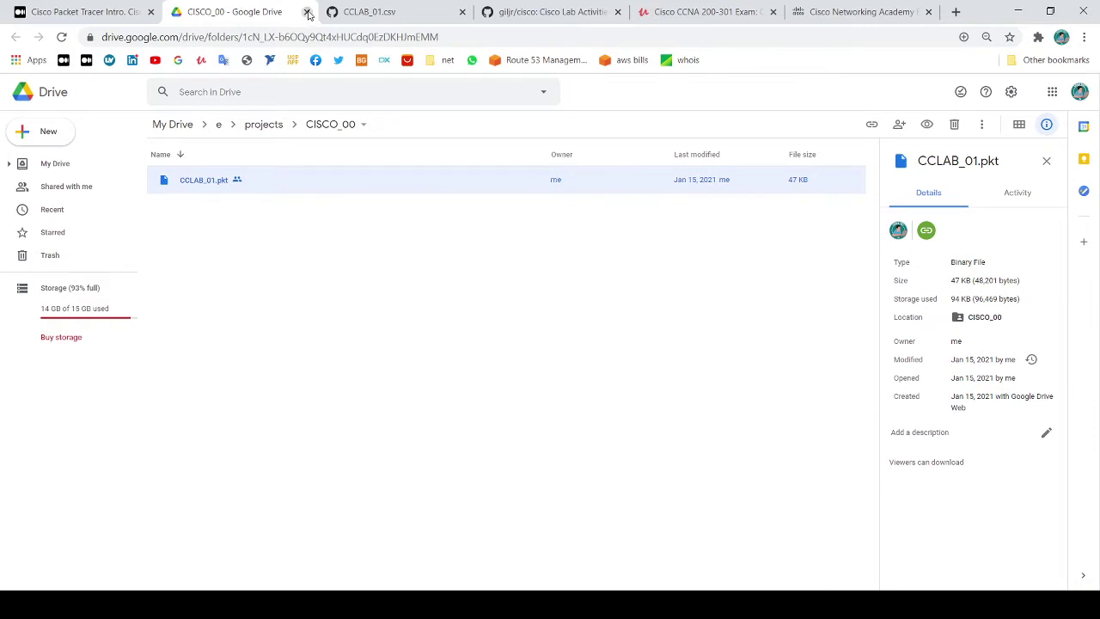
{"action": "left_click", "coordinate": [306, 12]}
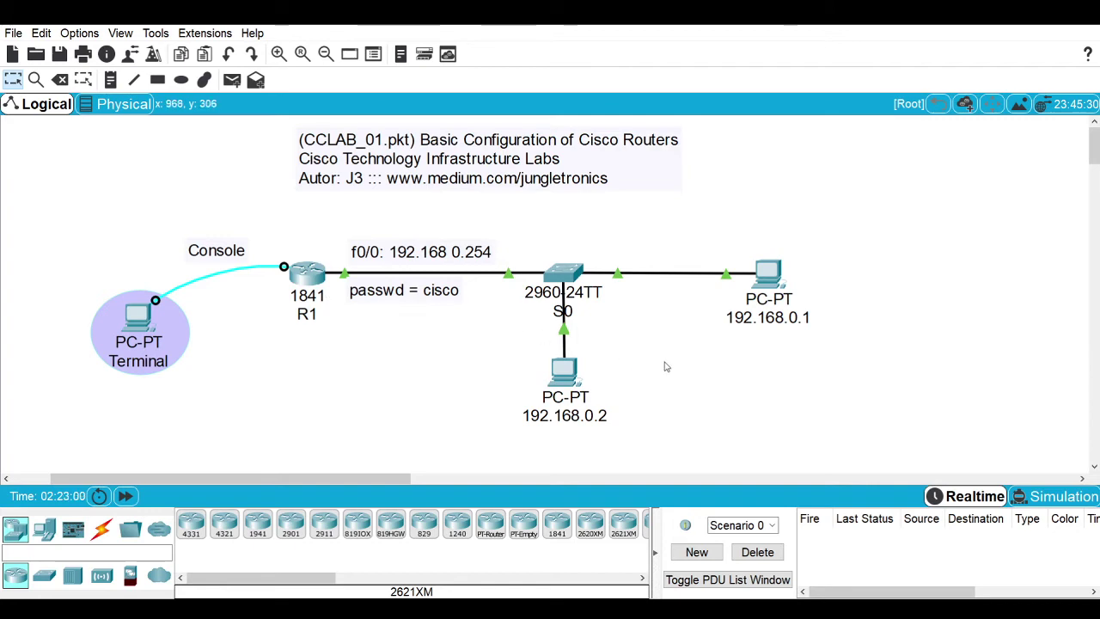
Open the 1841 router R1's device window from the CCLAB_01 topology
{"action": "left_click", "coordinate": [311, 276]}
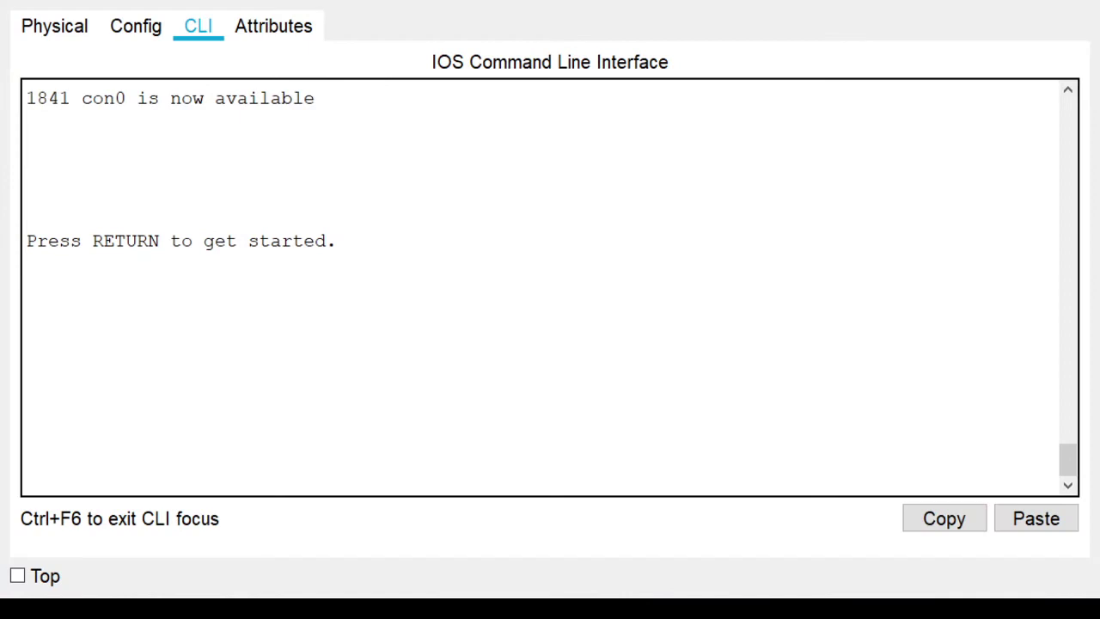
Power-cycle router R1 using the switch on its Physical front panel
{"action": "left_click", "coordinate": [76, 33]}
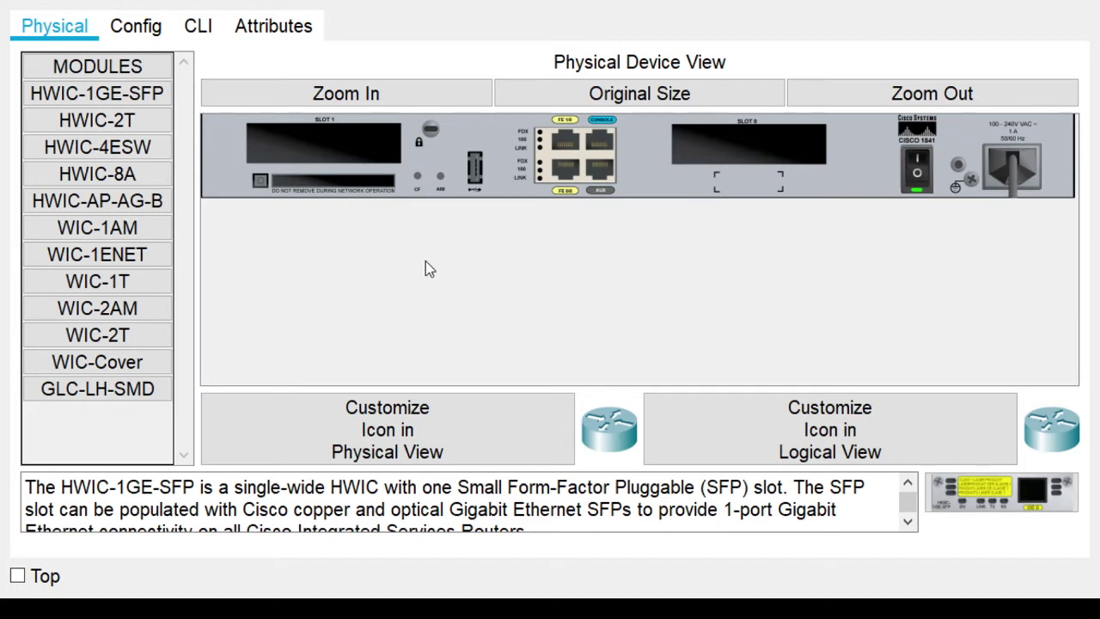
{"action": "left_click", "coordinate": [917, 168]}
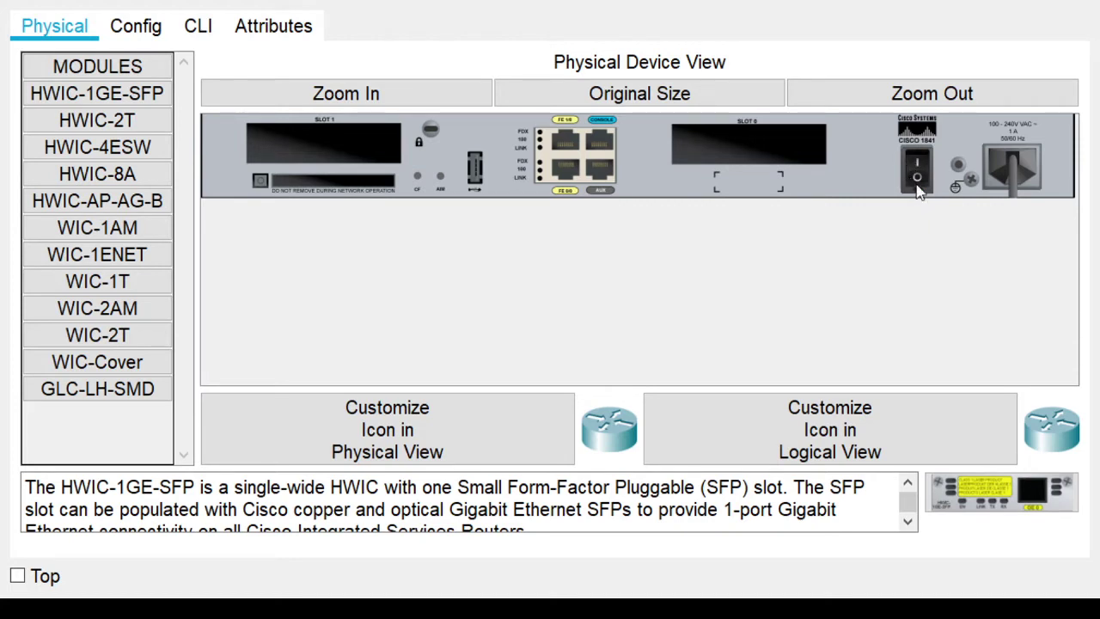
{"action": "left_click", "coordinate": [917, 176]}
Start R1's console session after boot and reach the 1841> prompt
{"action": "left_click", "coordinate": [198, 30]}
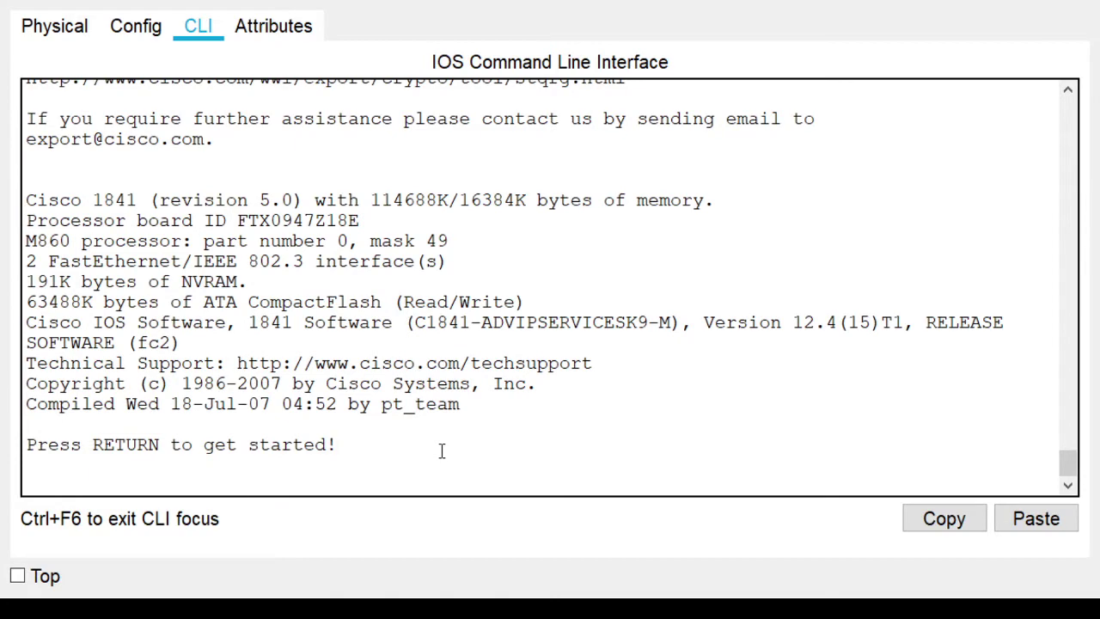
{"action": "key", "text": "Return"}
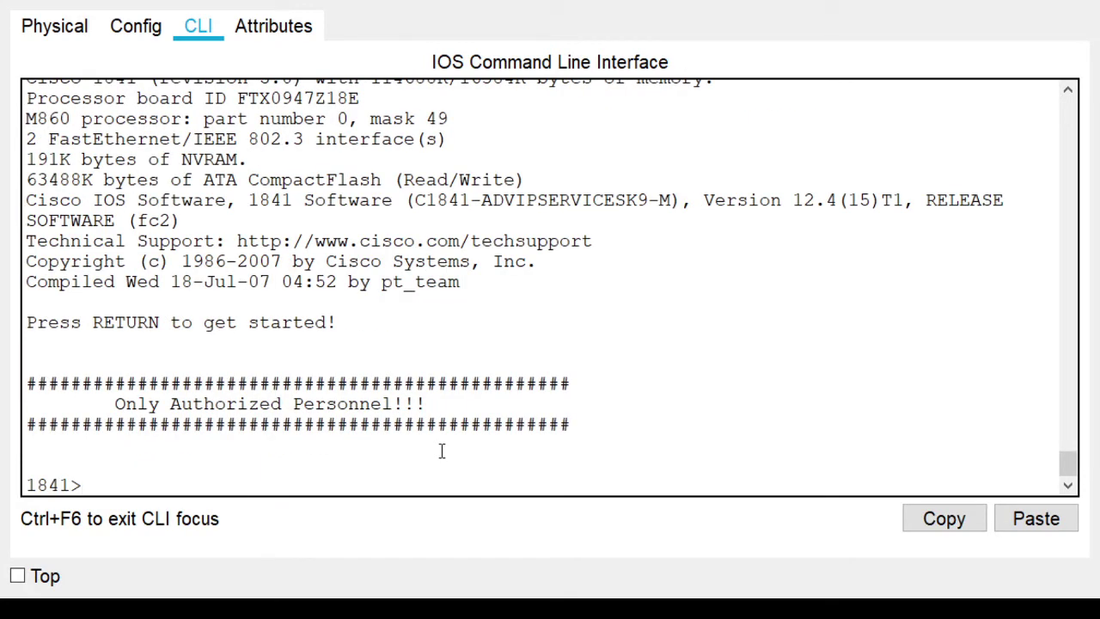
{"action": "left_click_drag", "start_coordinate": [69, 486], "coordinate": [23, 486]}
{"action": "left_click", "coordinate": [81, 483]}
{"action": "type", "text": "1"}
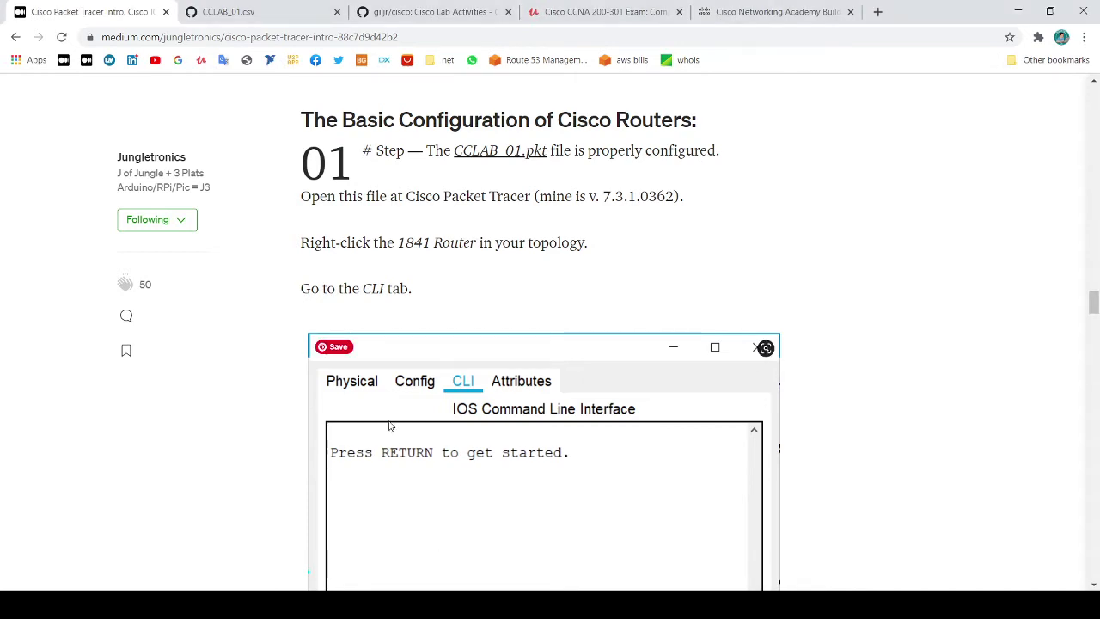
{"action": "scroll", "coordinate": [572, 288], "scroll_direction": "down", "scroll_amount": 3}
{"action": "scroll", "coordinate": [575, 288], "scroll_direction": "down", "scroll_amount": 6}
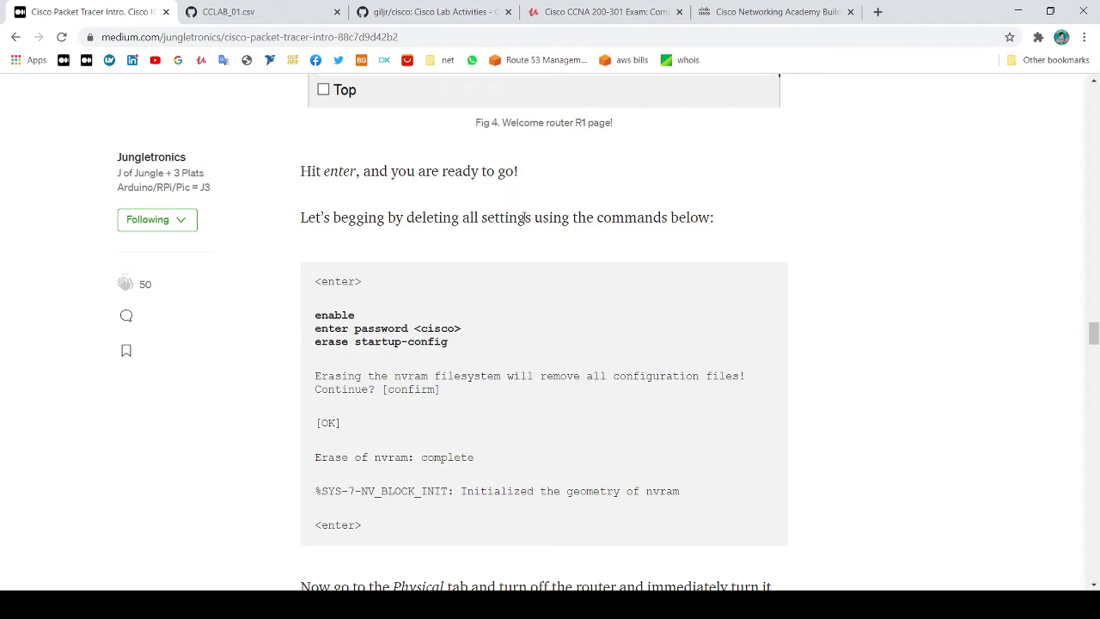
{"action": "left_click_drag", "start_coordinate": [526, 218], "coordinate": [480, 217]}
{"action": "scroll", "coordinate": [526, 250], "scroll_direction": "down", "scroll_amount": 8}
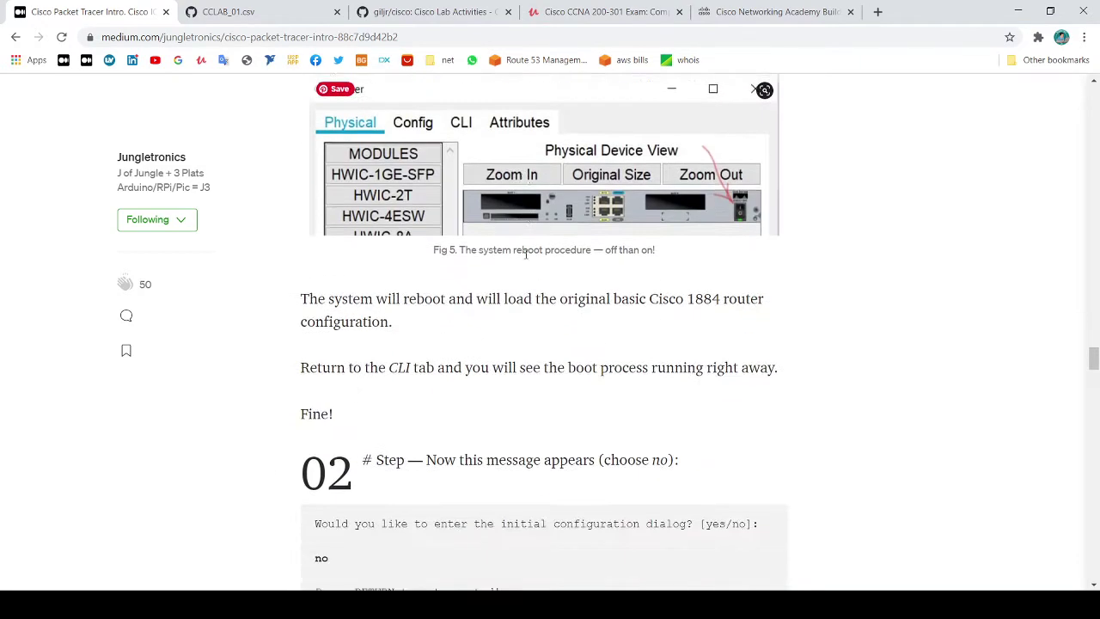
{"action": "scroll", "coordinate": [526, 257], "scroll_direction": "down", "scroll_amount": 2}
{"action": "scroll", "coordinate": [527, 259], "scroll_direction": "down", "scroll_amount": 2}
{"action": "scroll", "coordinate": [530, 258], "scroll_direction": "up", "scroll_amount": 12}
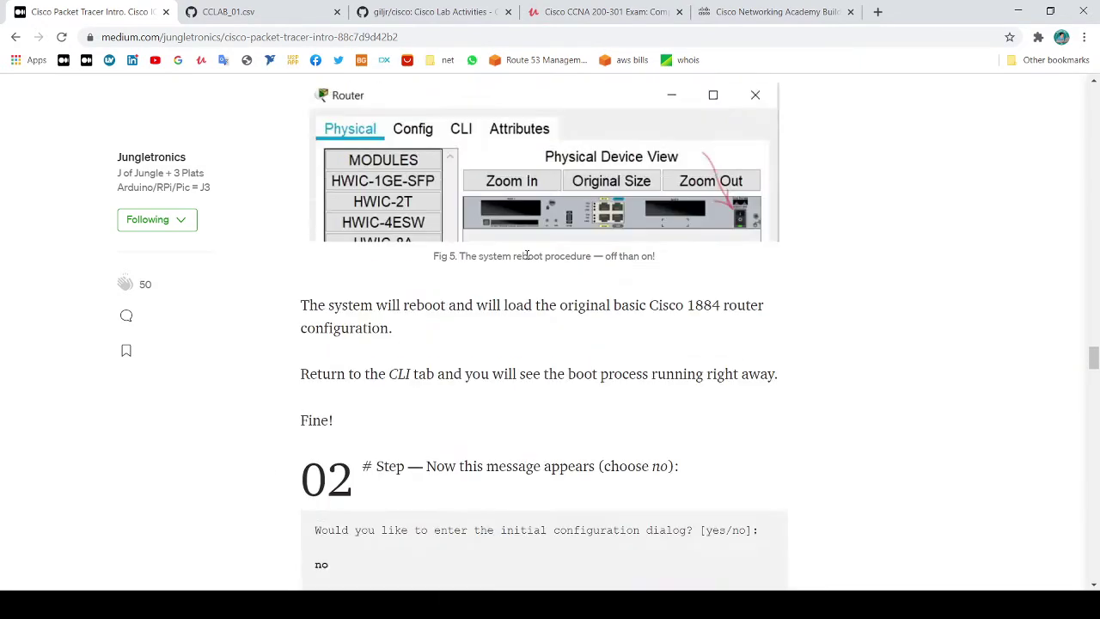
{"action": "scroll", "coordinate": [563, 314], "scroll_direction": "up", "scroll_amount": 3}
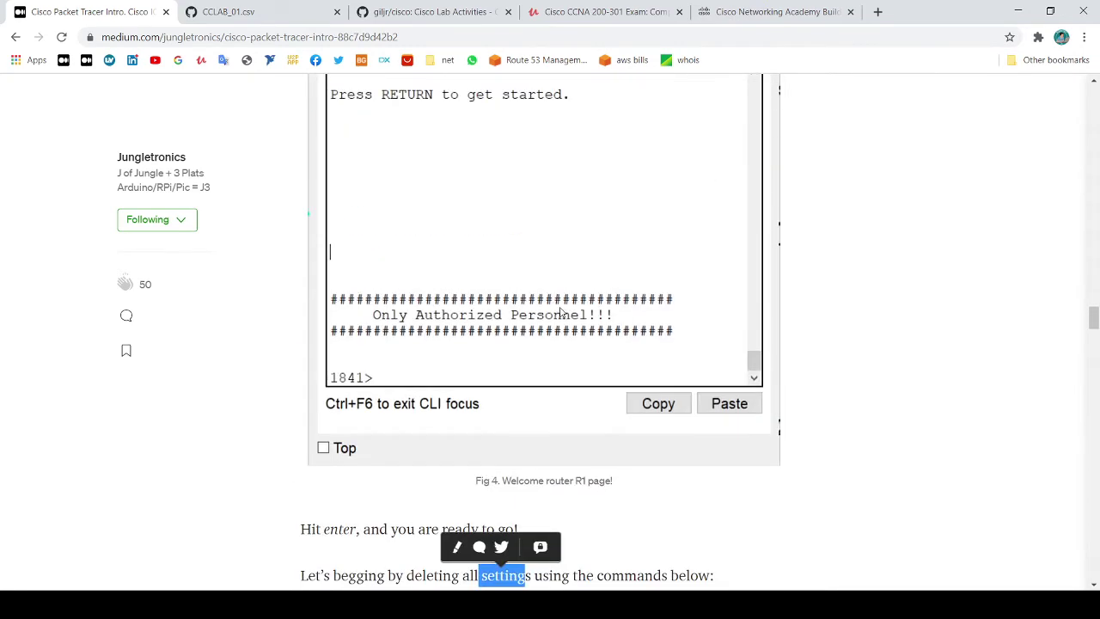
{"action": "scroll", "coordinate": [567, 314], "scroll_direction": "down", "scroll_amount": 5}
{"action": "left_click", "coordinate": [844, 249]}
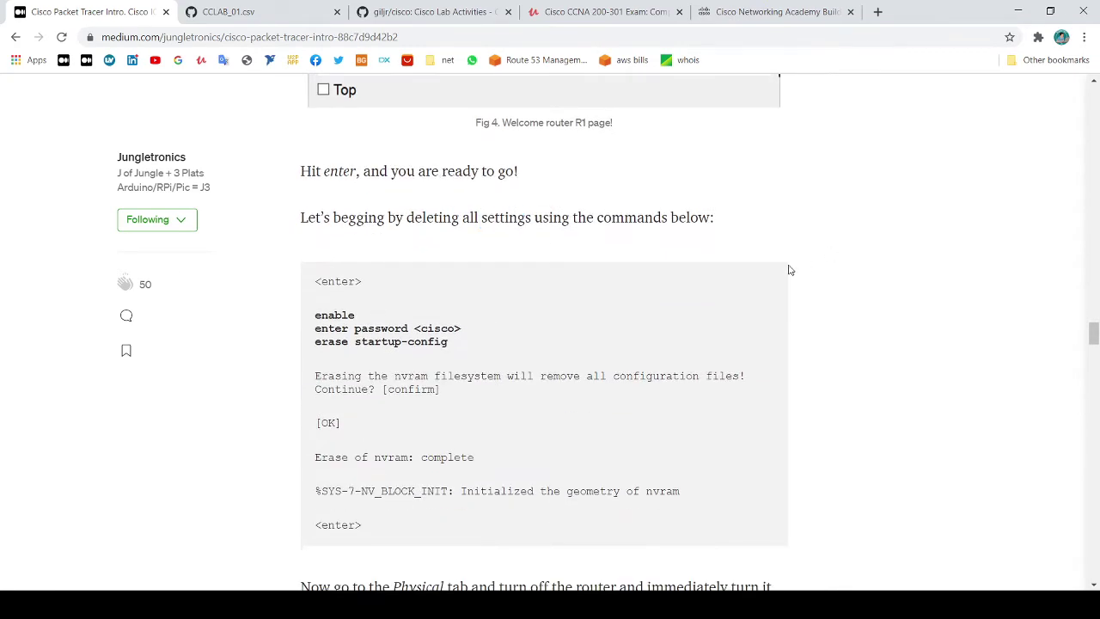
{"action": "scroll", "coordinate": [789, 270], "scroll_direction": "down", "scroll_amount": 2}
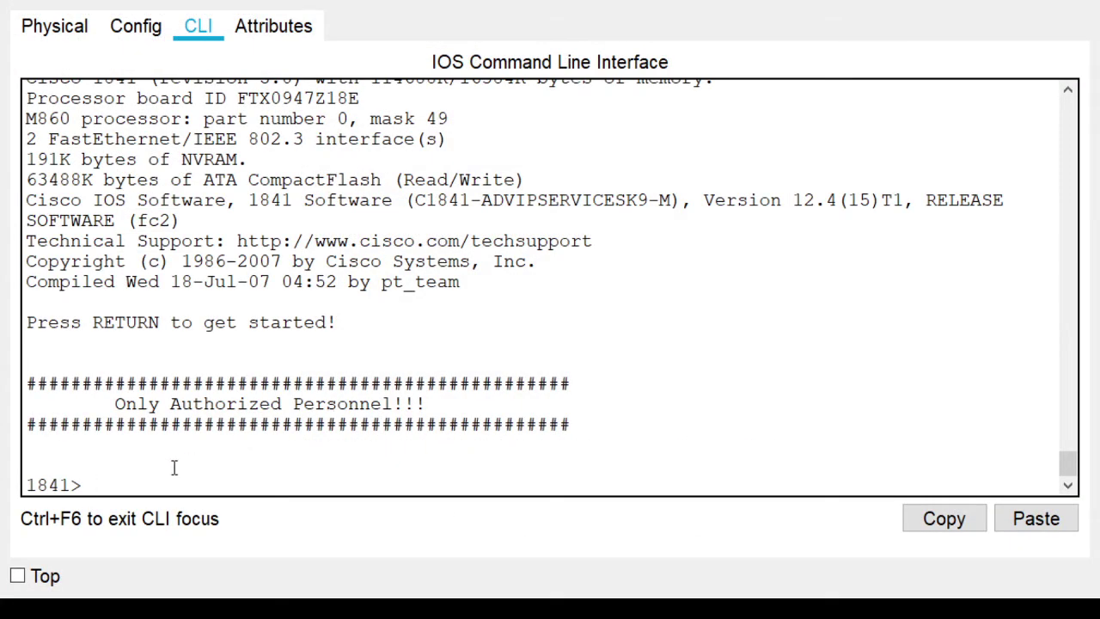
Enter privileged mode on R1 with 'enable' and its password
{"action": "type", "text": "enable"}
{"action": "key", "text": "Return"}
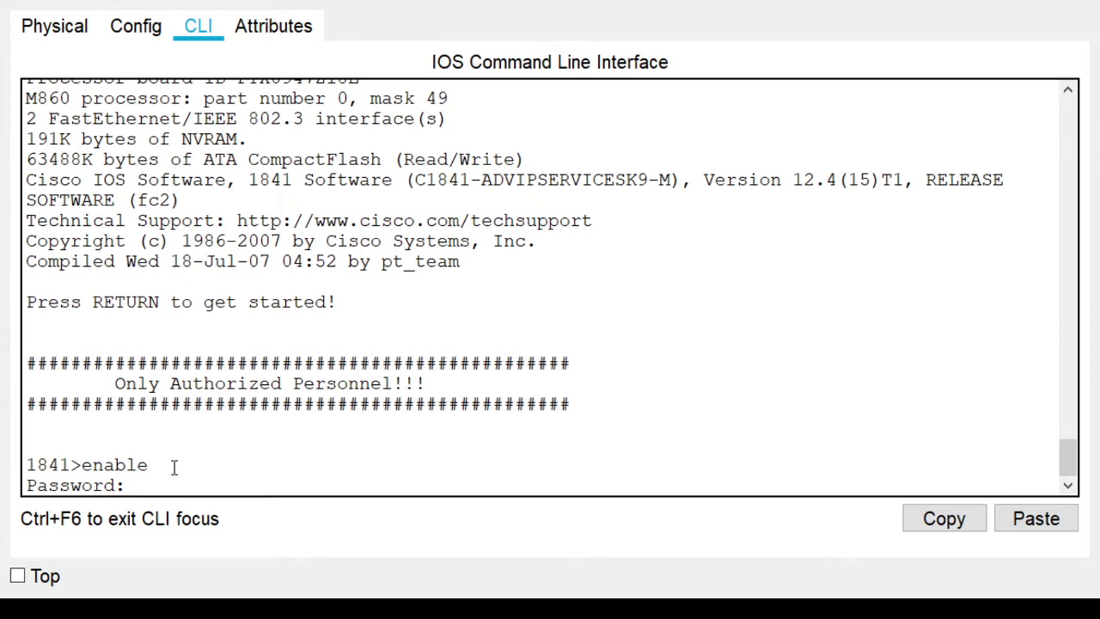
{"action": "key", "text": "Return"}
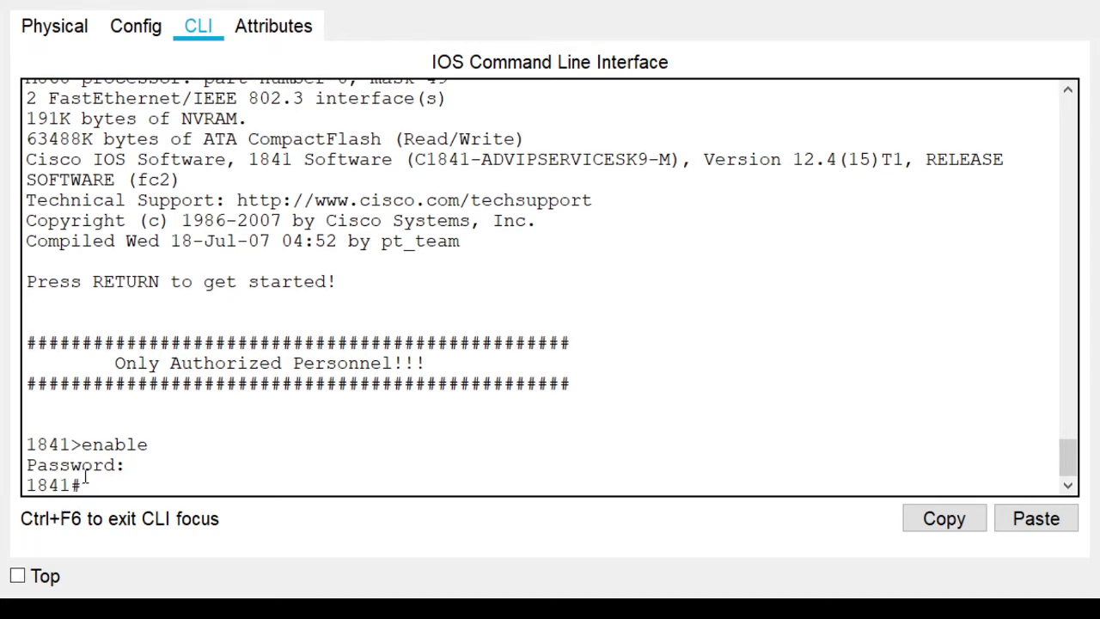
{"action": "left_click_drag", "start_coordinate": [82, 484], "coordinate": [28, 486]}
{"action": "left_click", "coordinate": [44, 484]}
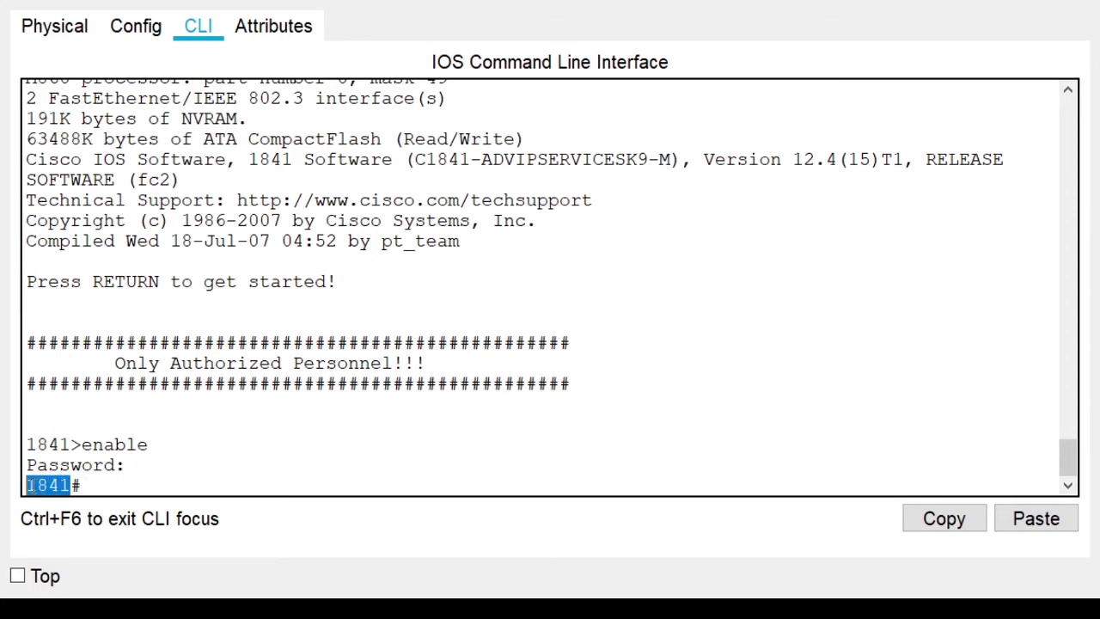
{"action": "left_click", "coordinate": [83, 486]}
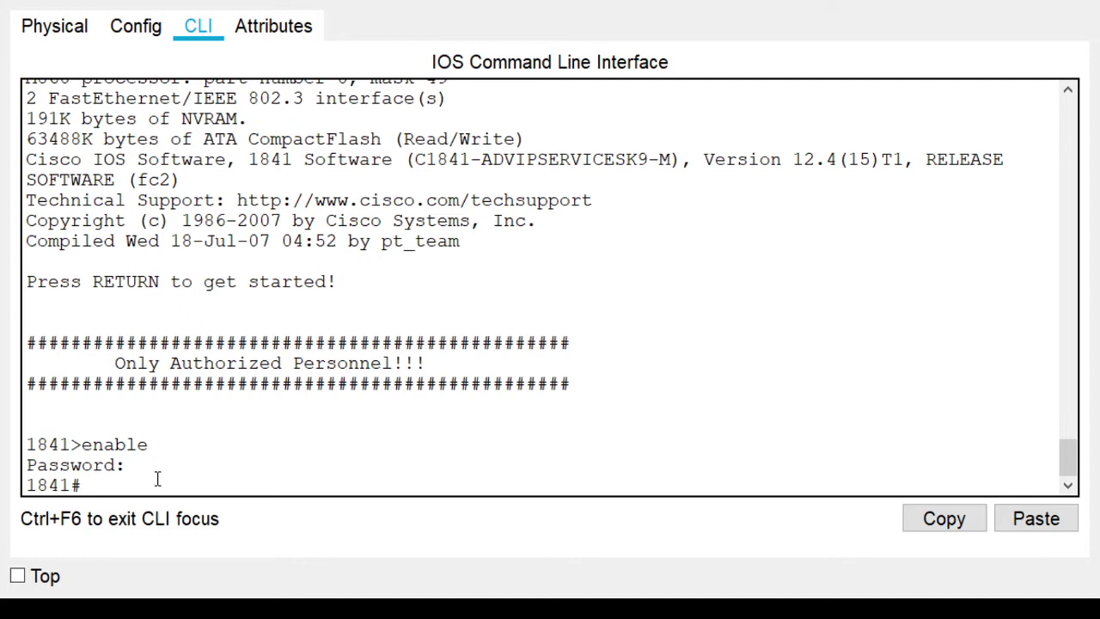
Erase the startup-config from NVRAM and confirm the erase
{"action": "type", "text": "erase star"}
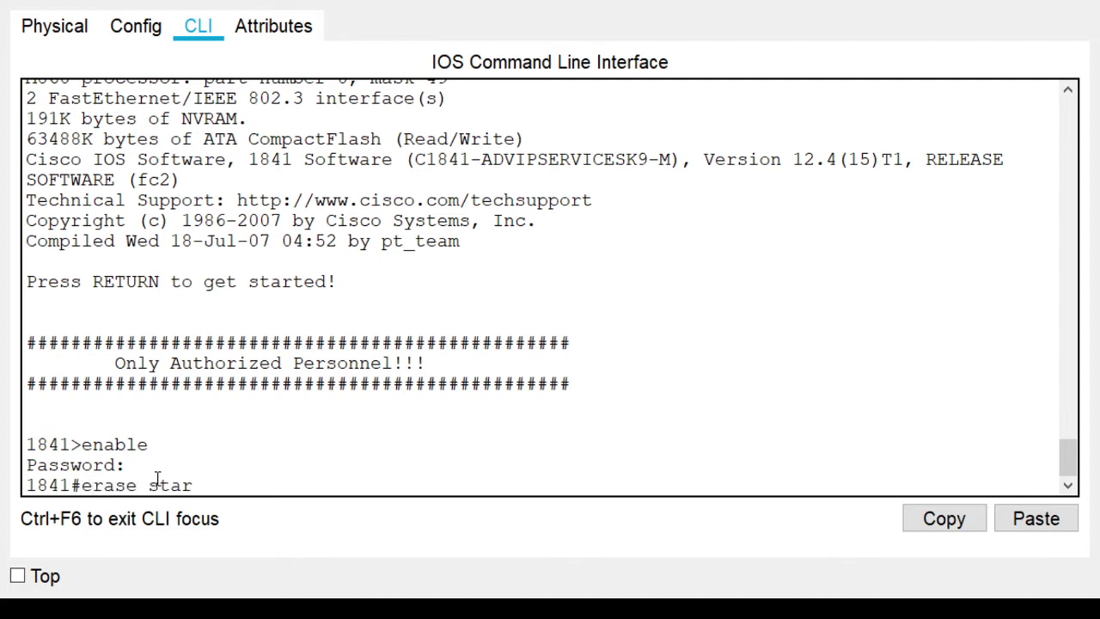
{"action": "key", "text": "Tab"}
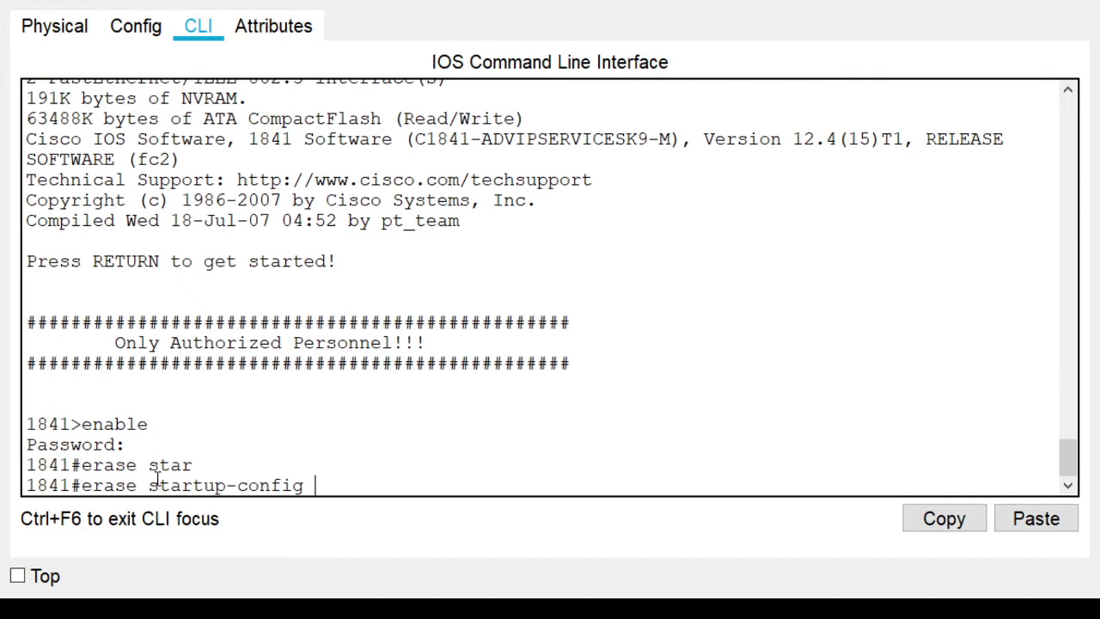
{"action": "key", "text": "Return"}
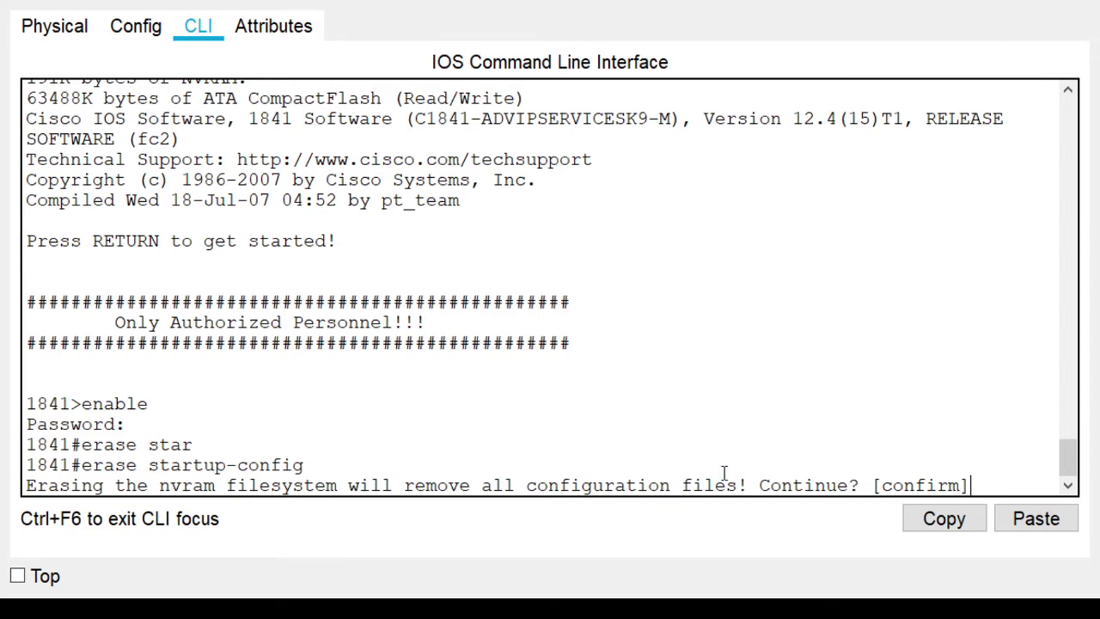
{"action": "key", "text": "Return"}
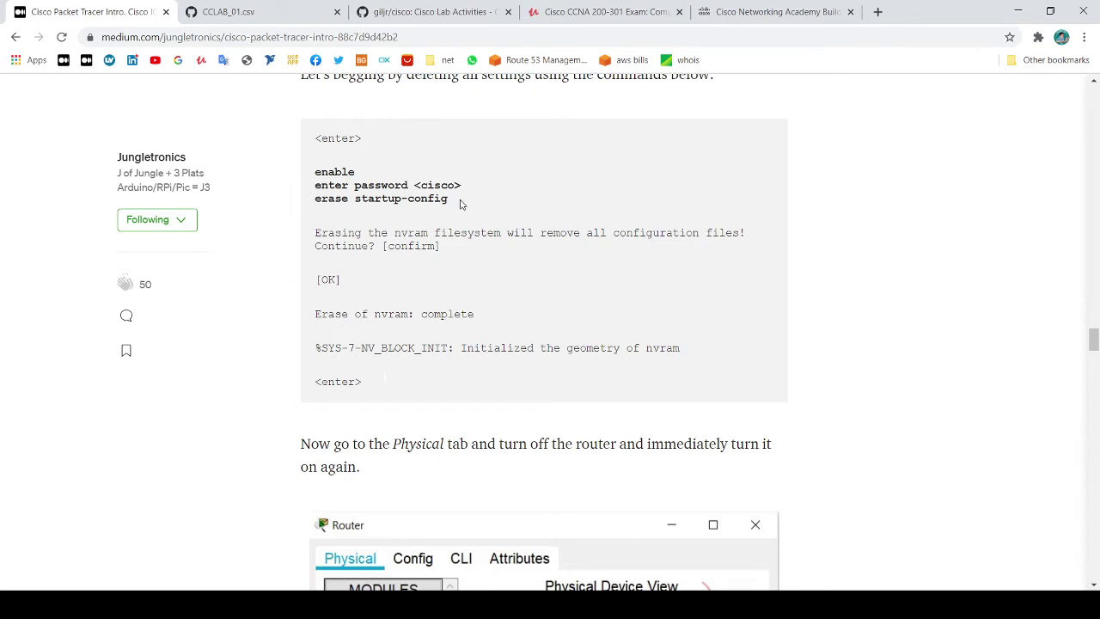
{"action": "scroll", "coordinate": [460, 203], "scroll_direction": "down", "scroll_amount": 4}
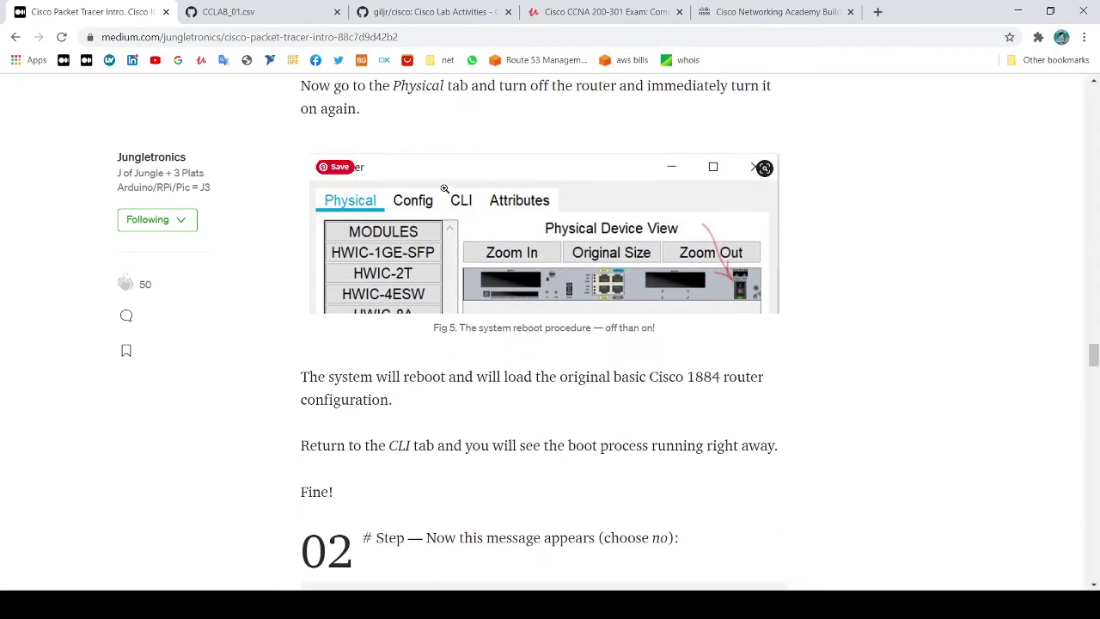
{"action": "scroll", "coordinate": [430, 203], "scroll_direction": "up", "scroll_amount": 2}
{"action": "left_click_drag", "start_coordinate": [391, 230], "coordinate": [472, 234]}
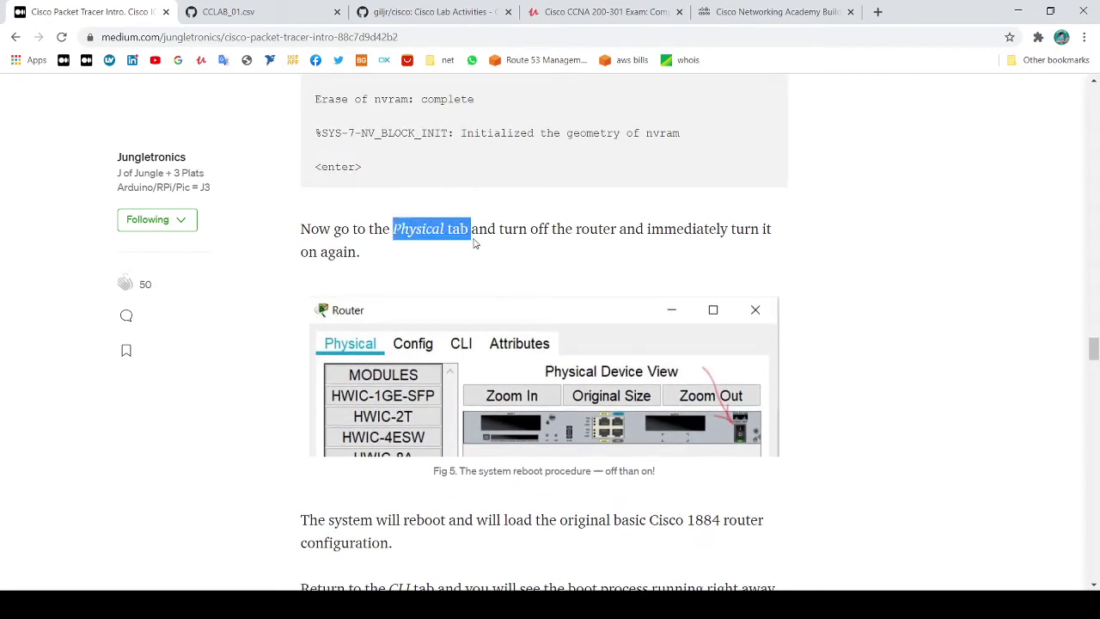
{"action": "left_click", "coordinate": [842, 386]}
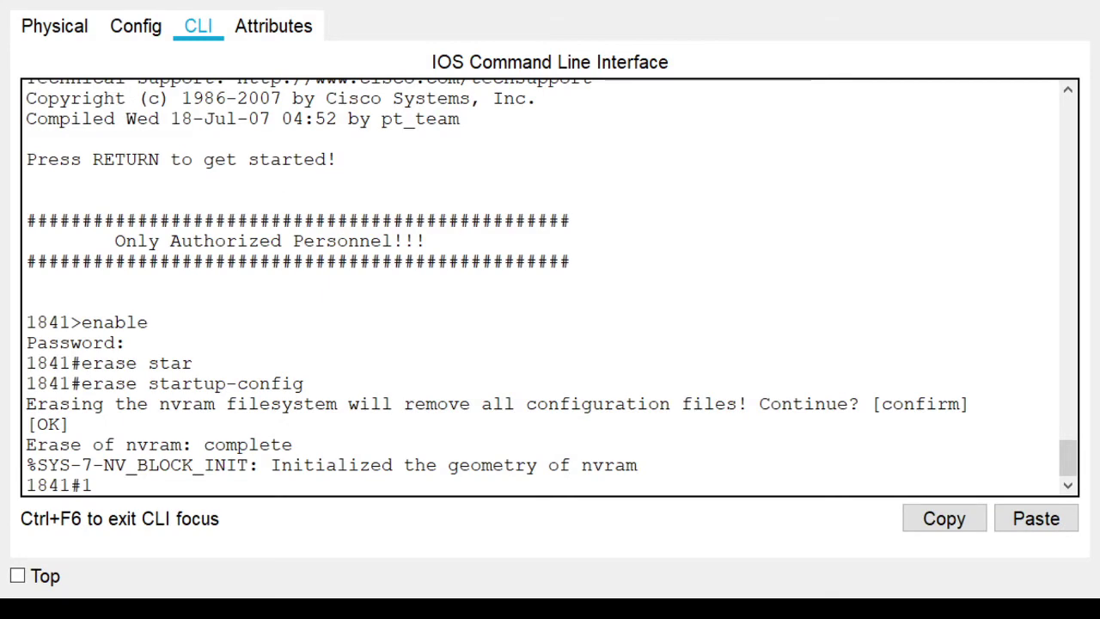
Power-cycle R1 again from its Physical front panel
{"action": "left_click", "coordinate": [56, 27]}
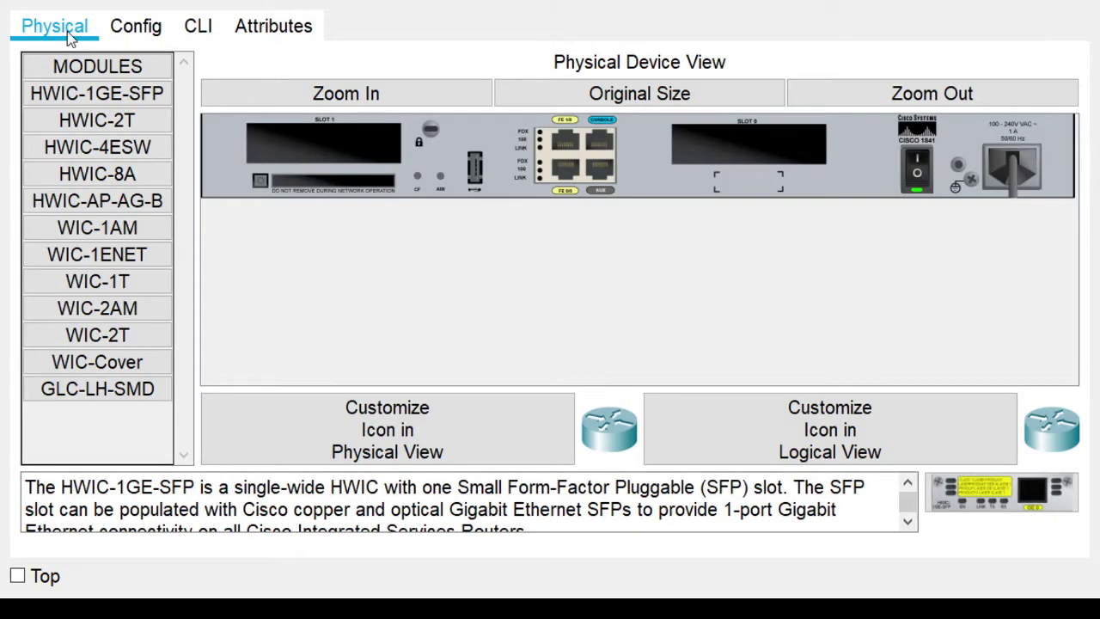
{"action": "left_click", "coordinate": [918, 176]}
{"action": "left_click", "coordinate": [918, 177]}
Answer 'no' to the initial configuration dialog and reach the Router> prompt
{"action": "left_click", "coordinate": [199, 27]}
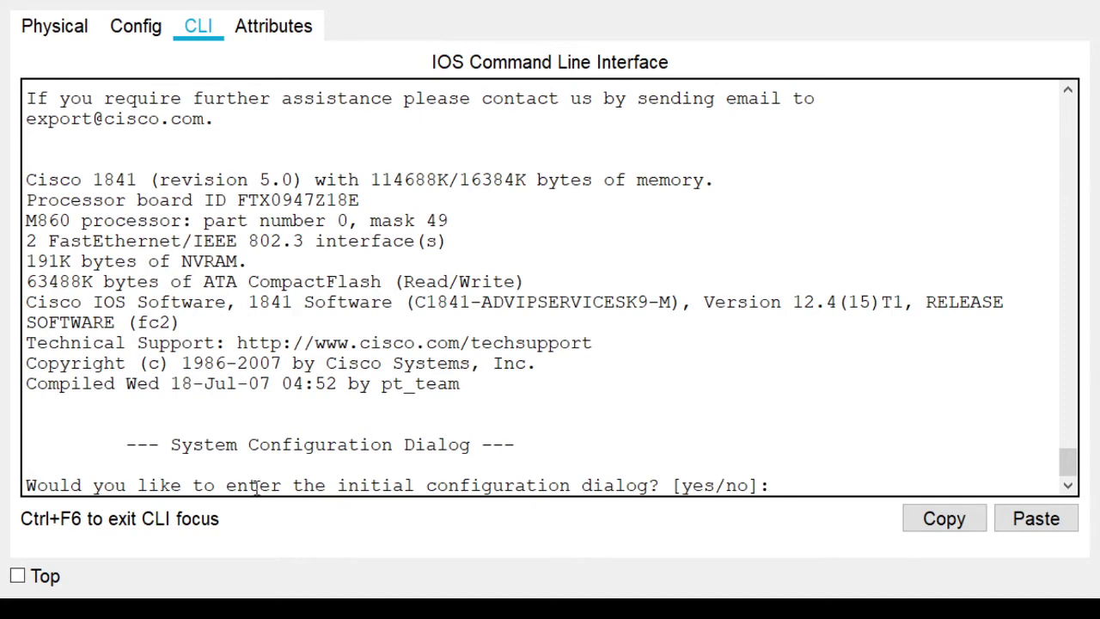
{"action": "left_click", "coordinate": [778, 483]}
{"action": "type", "text": "no"}
{"action": "key", "text": "Return"}
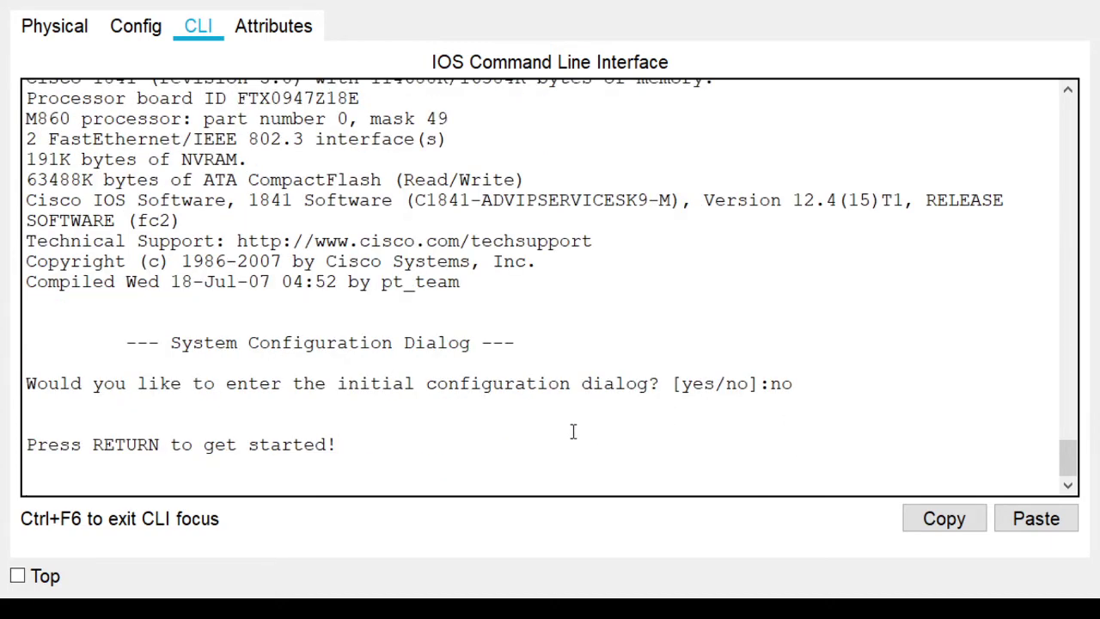
{"action": "key", "text": "Return"}
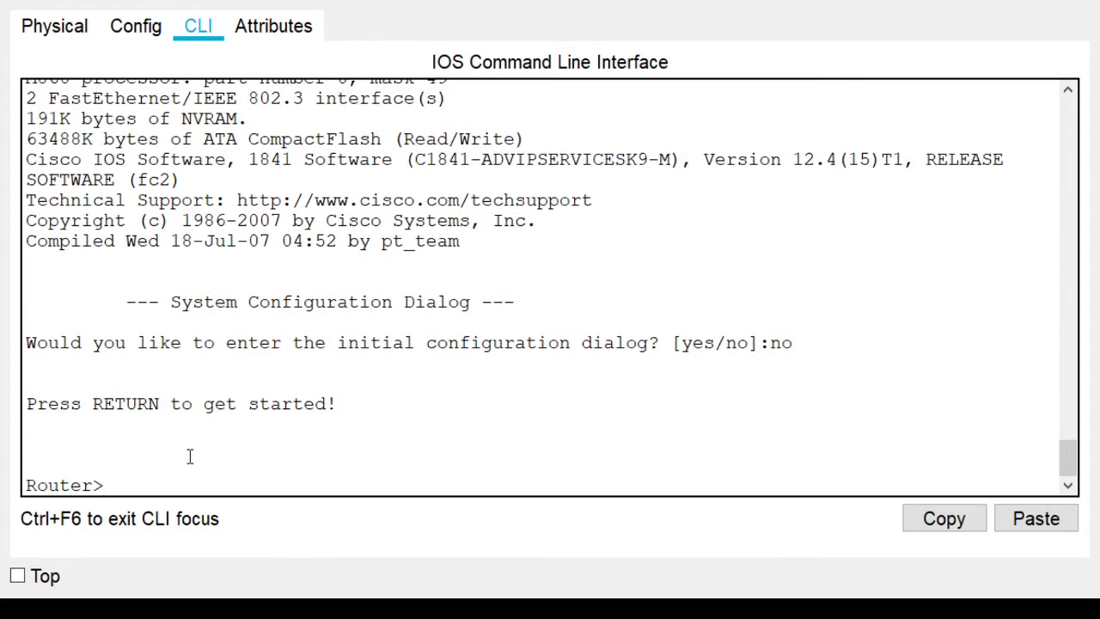
{"action": "left_click_drag", "start_coordinate": [103, 486], "coordinate": [26, 486]}
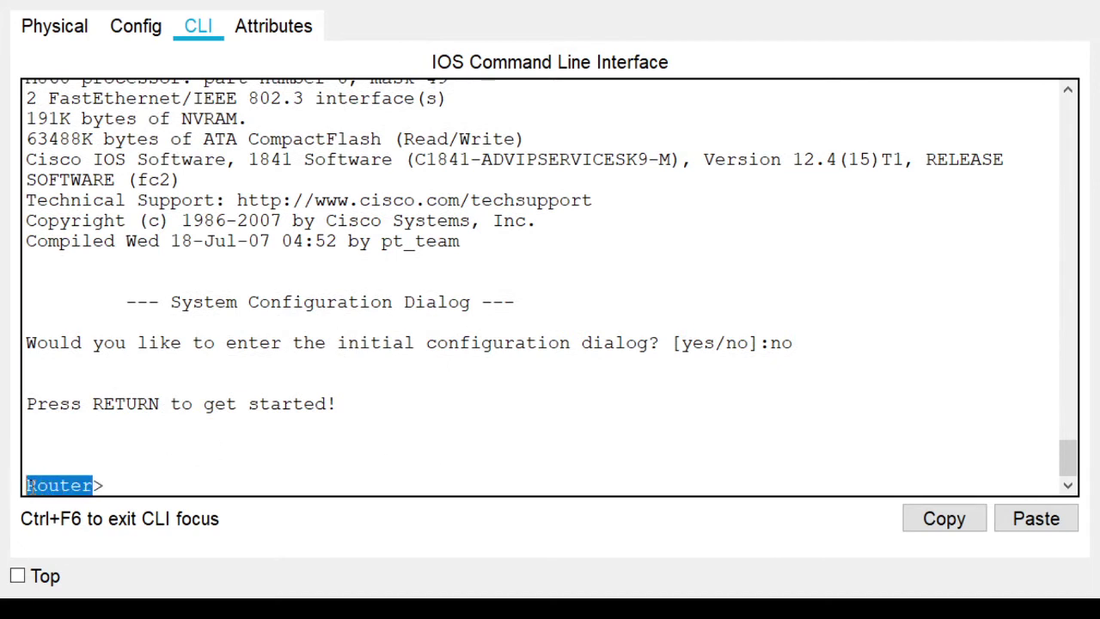
{"action": "left_click", "coordinate": [112, 477]}
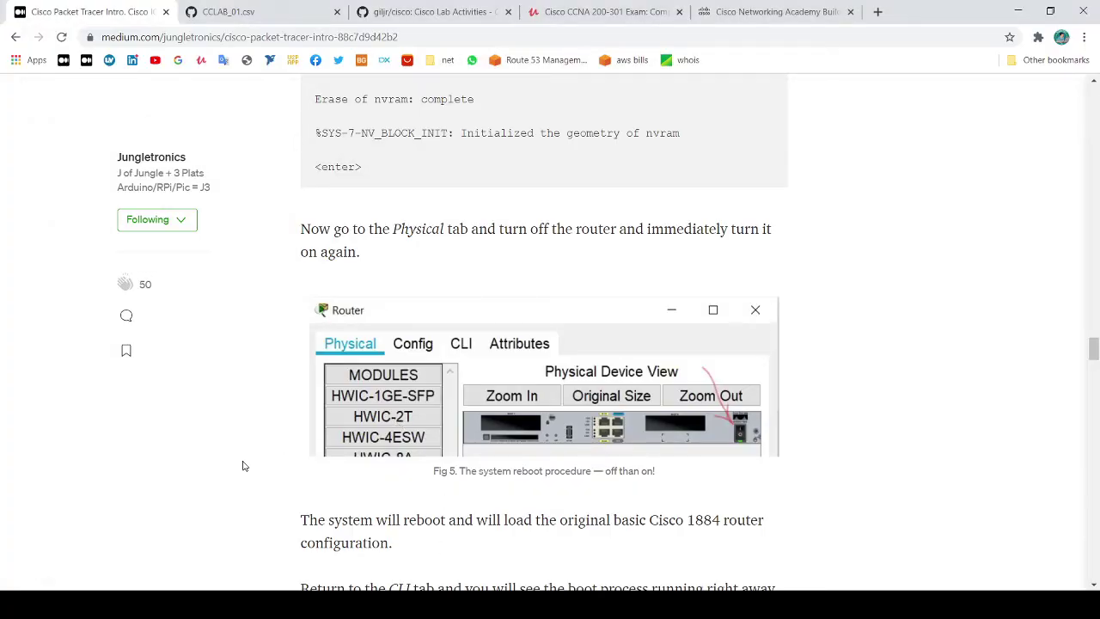
Find the step 03 command table in the article and open its gist link
{"action": "scroll", "coordinate": [230, 459], "scroll_direction": "down", "scroll_amount": 3}
{"action": "scroll", "coordinate": [230, 458], "scroll_direction": "down", "scroll_amount": 5}
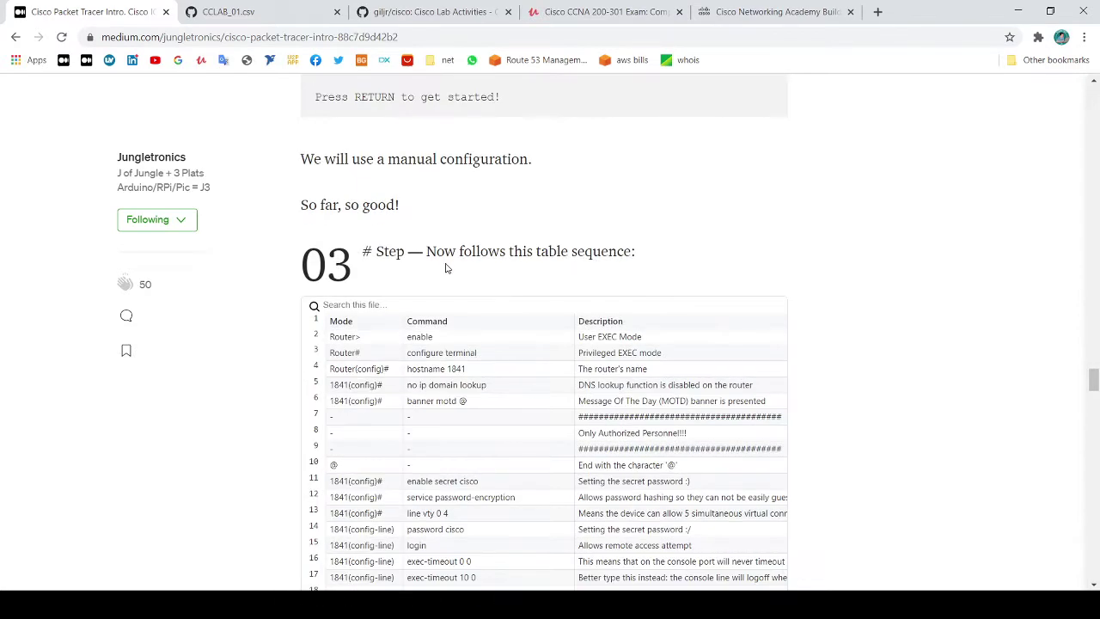
{"action": "left_click_drag", "start_coordinate": [421, 258], "coordinate": [659, 250]}
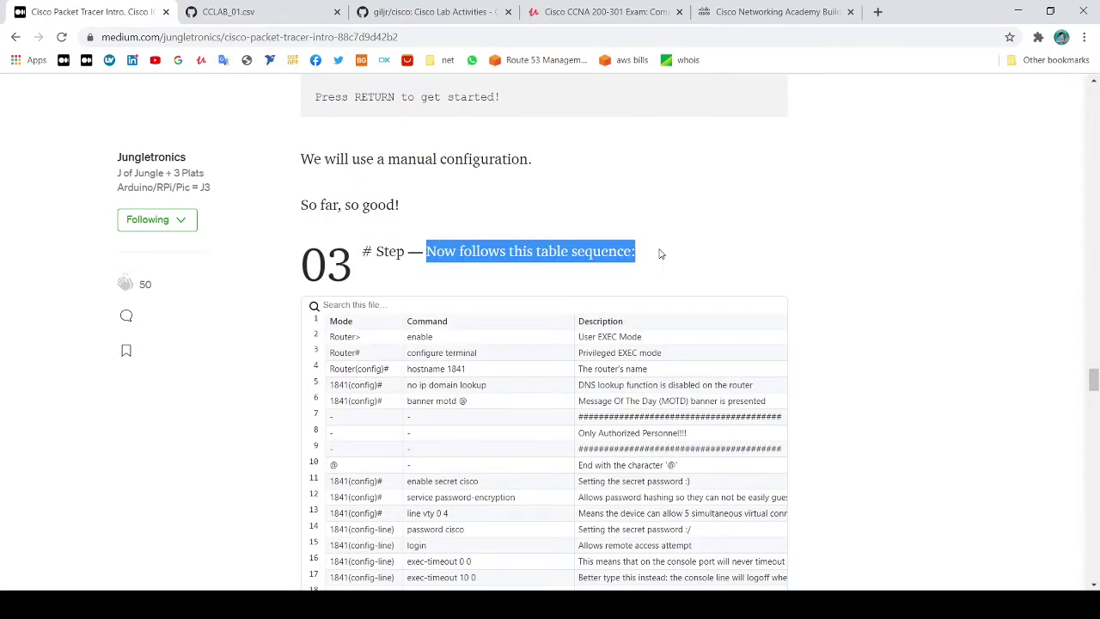
{"action": "left_click", "coordinate": [762, 242]}
{"action": "scroll", "coordinate": [772, 244], "scroll_direction": "down", "scroll_amount": 3}
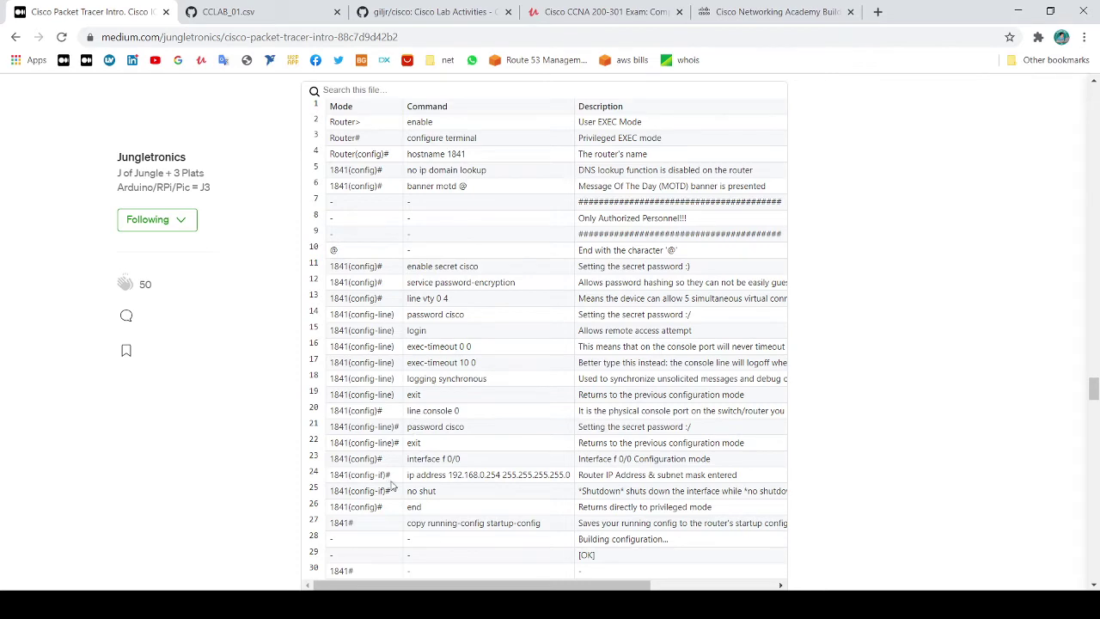
{"action": "scroll", "coordinate": [390, 484], "scroll_direction": "down", "scroll_amount": 1}
{"action": "scroll", "coordinate": [507, 389], "scroll_direction": "up", "scroll_amount": 1}
{"action": "scroll", "coordinate": [531, 387], "scroll_direction": "down", "scroll_amount": 1}
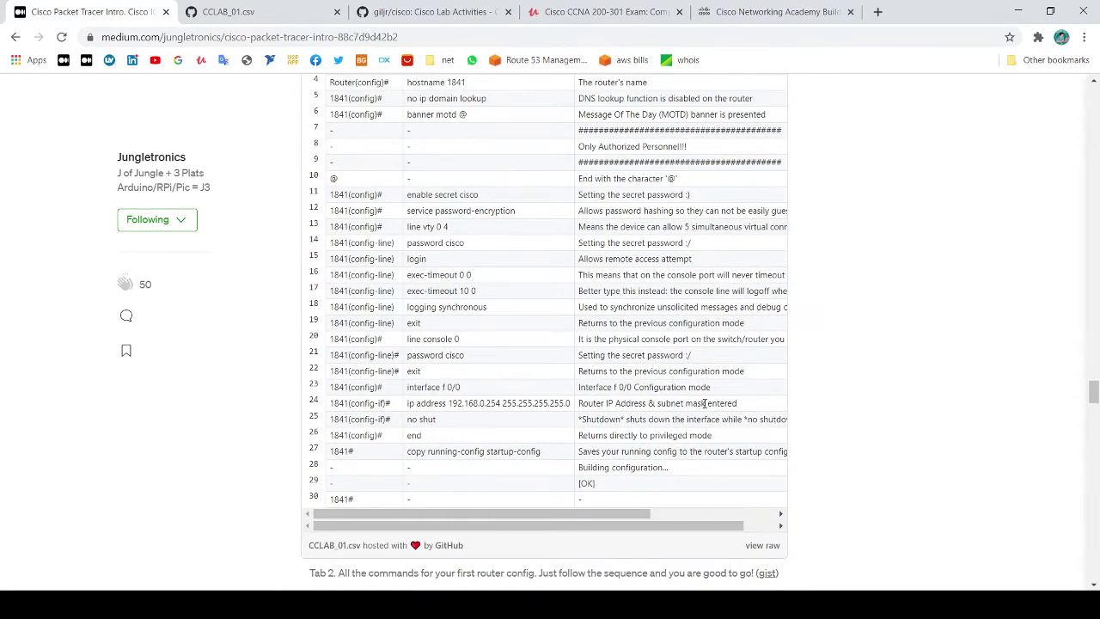
{"action": "scroll", "coordinate": [705, 403], "scroll_direction": "down", "scroll_amount": 1}
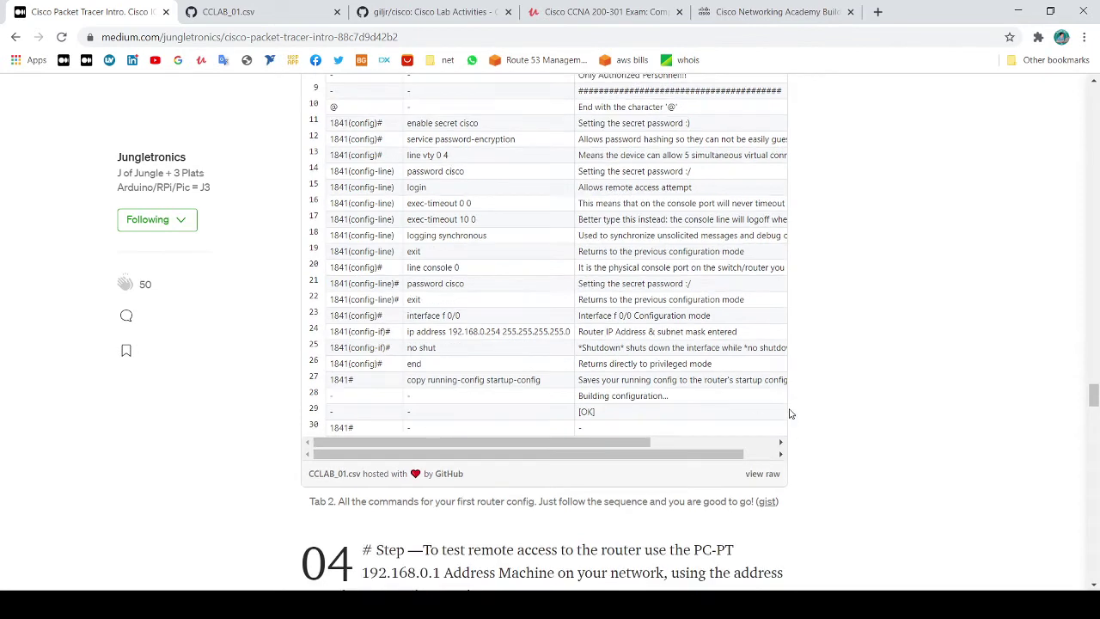
{"action": "left_click", "coordinate": [769, 506]}
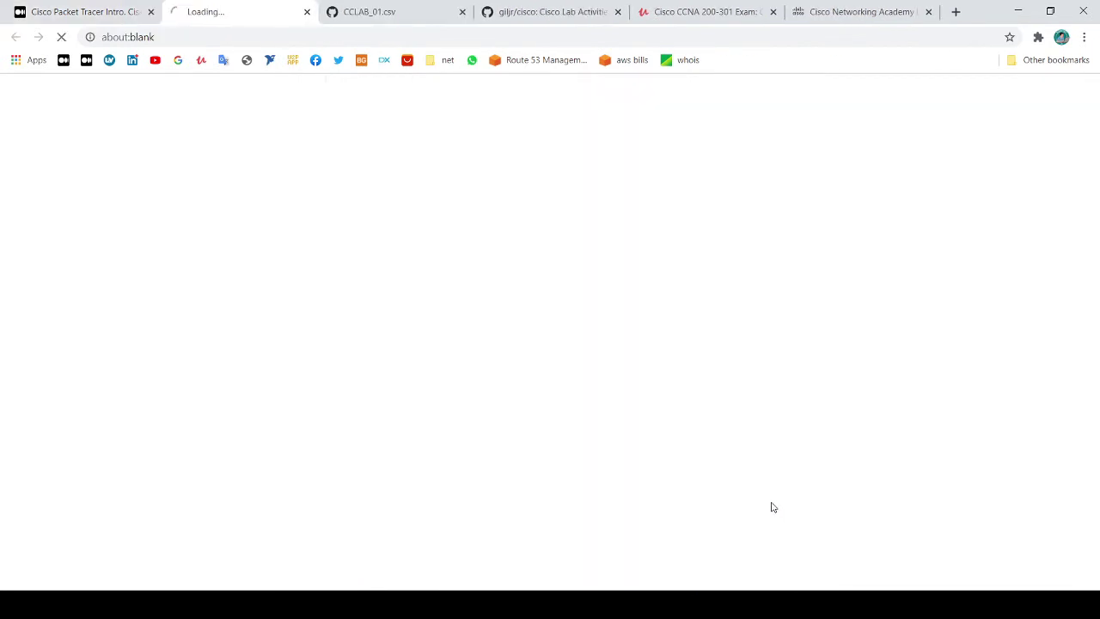
Scroll through the CCLAB_01.csv table of router commands, modes and descriptions
{"action": "scroll", "coordinate": [413, 266], "scroll_direction": "down", "scroll_amount": 2}
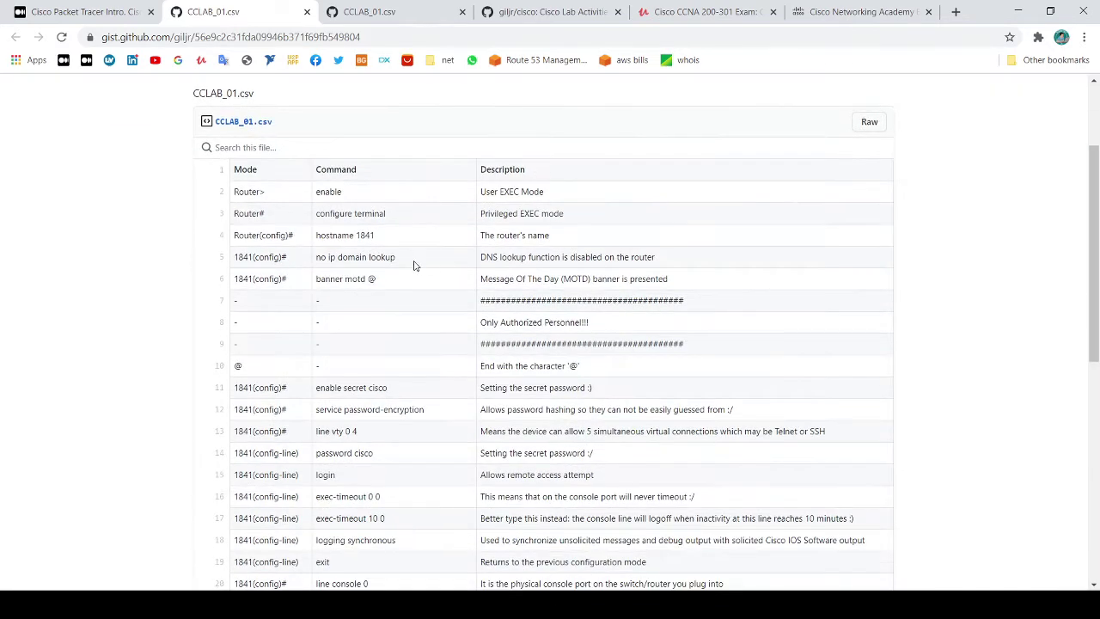
{"action": "scroll", "coordinate": [413, 266], "scroll_direction": "down", "scroll_amount": 1}
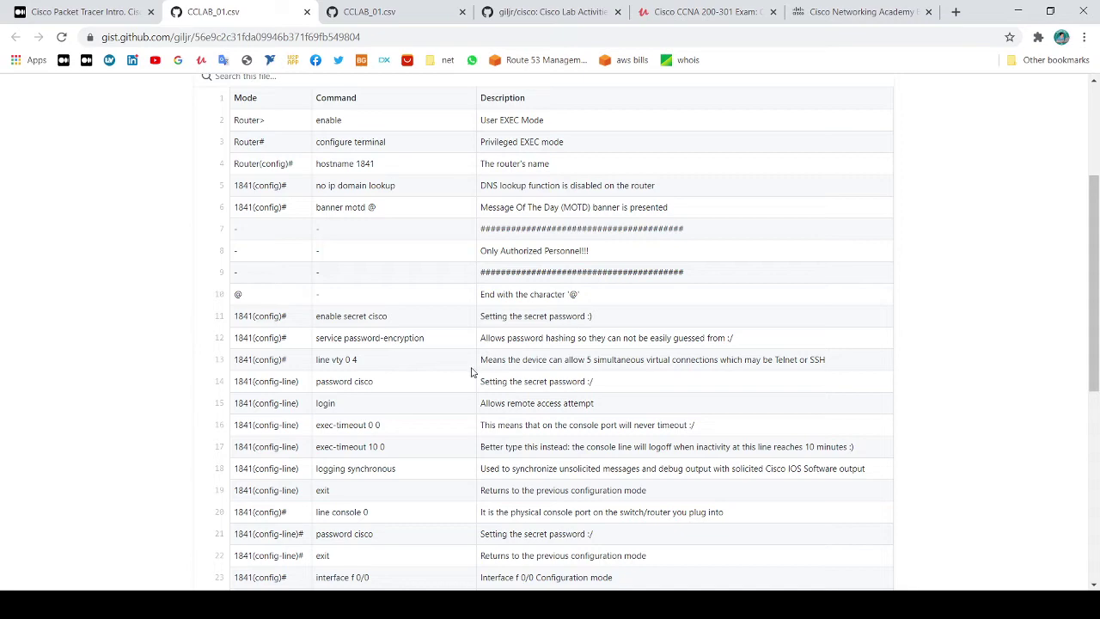
{"action": "scroll", "coordinate": [401, 316], "scroll_direction": "up", "scroll_amount": 1}
{"action": "scroll", "coordinate": [400, 324], "scroll_direction": "down", "scroll_amount": 1}
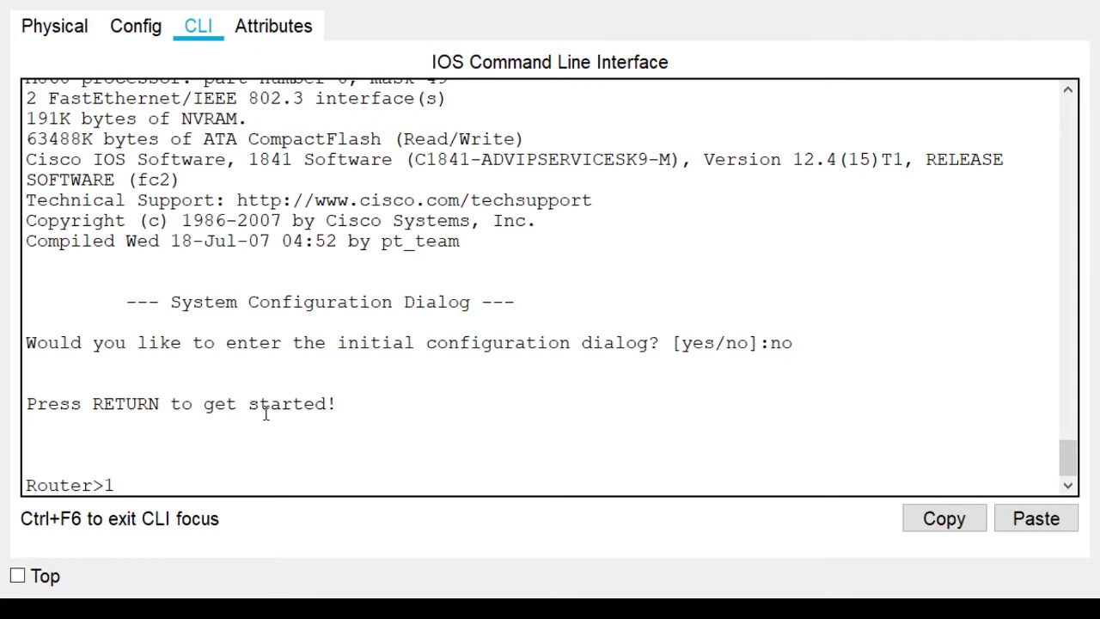
Enter privileged mode with 'enable', correcting the typo first
{"action": "key", "text": "BackSpace"}
{"action": "type", "text": "eanb"}
{"action": "key", "text": "BackSpace"}
{"action": "key", "text": "BackSpace"}
{"action": "key", "text": "BackSpace"}
{"action": "type", "text": "nable"}
{"action": "key", "text": "Return"}
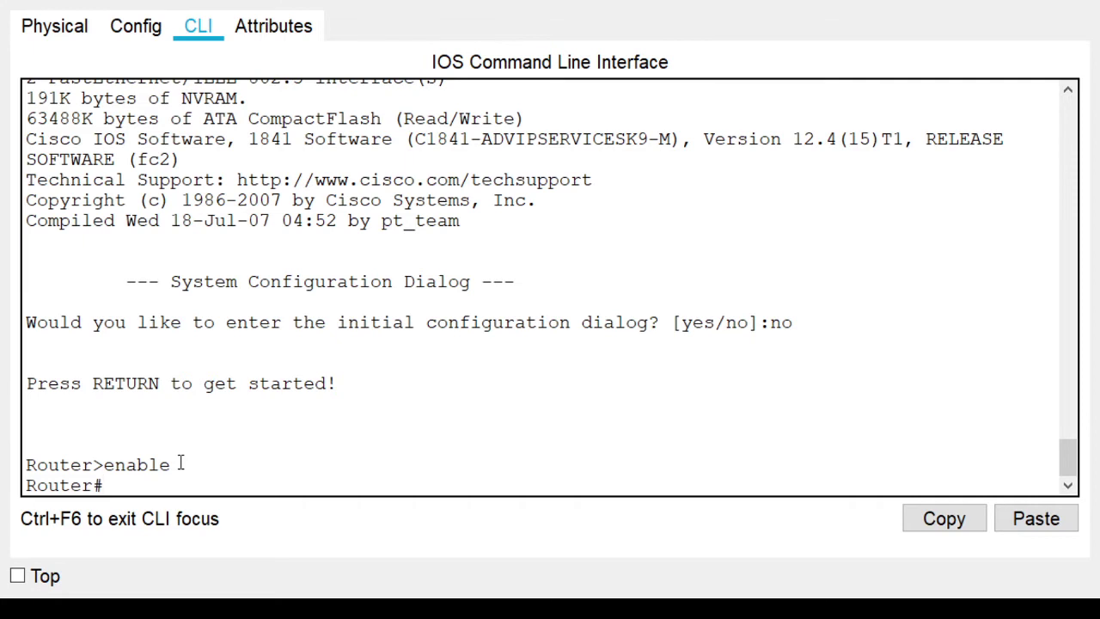
Enter global configuration mode with 'configure terminal' to reach Router(config)#
{"action": "type", "text": "configure ter"}
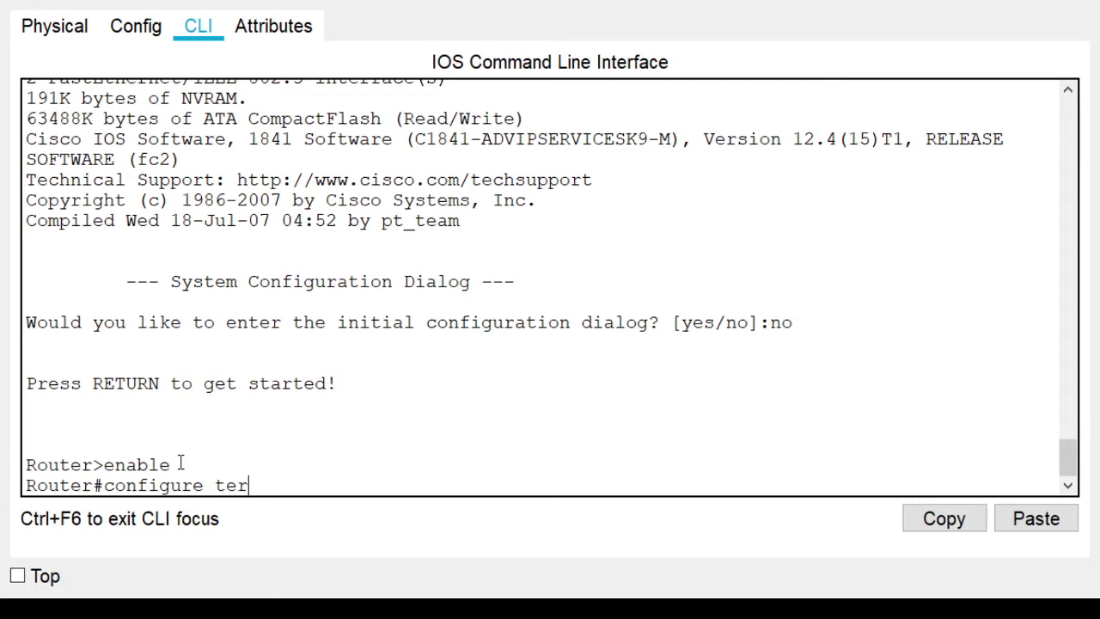
{"action": "type", "text": "minal"}
{"action": "key", "text": "Return"}
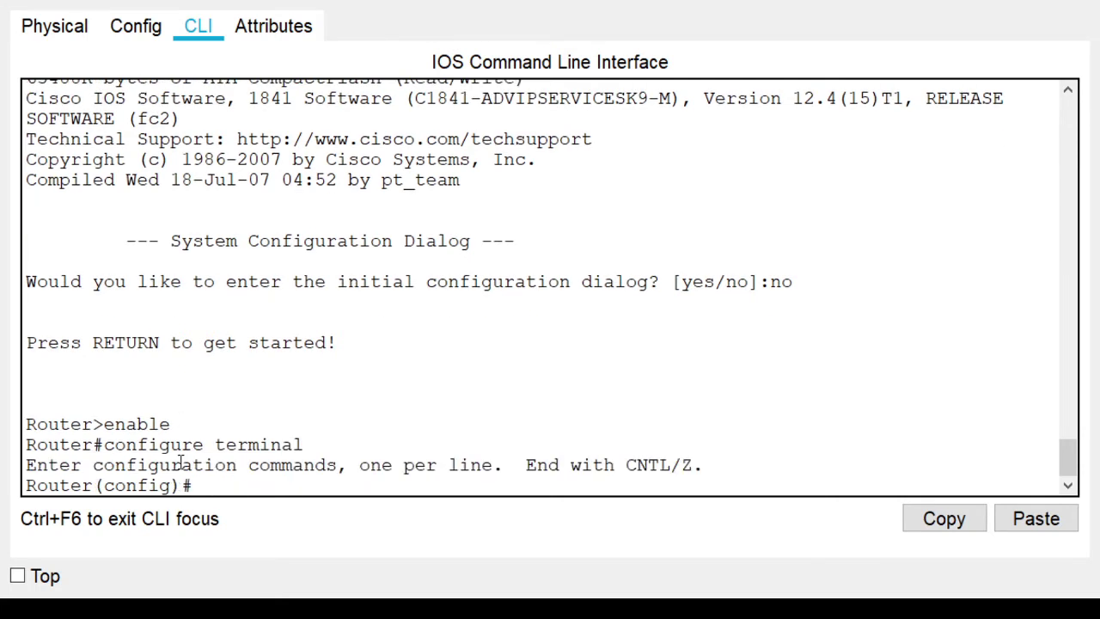
{"action": "left_click_drag", "start_coordinate": [172, 486], "coordinate": [104, 486]}
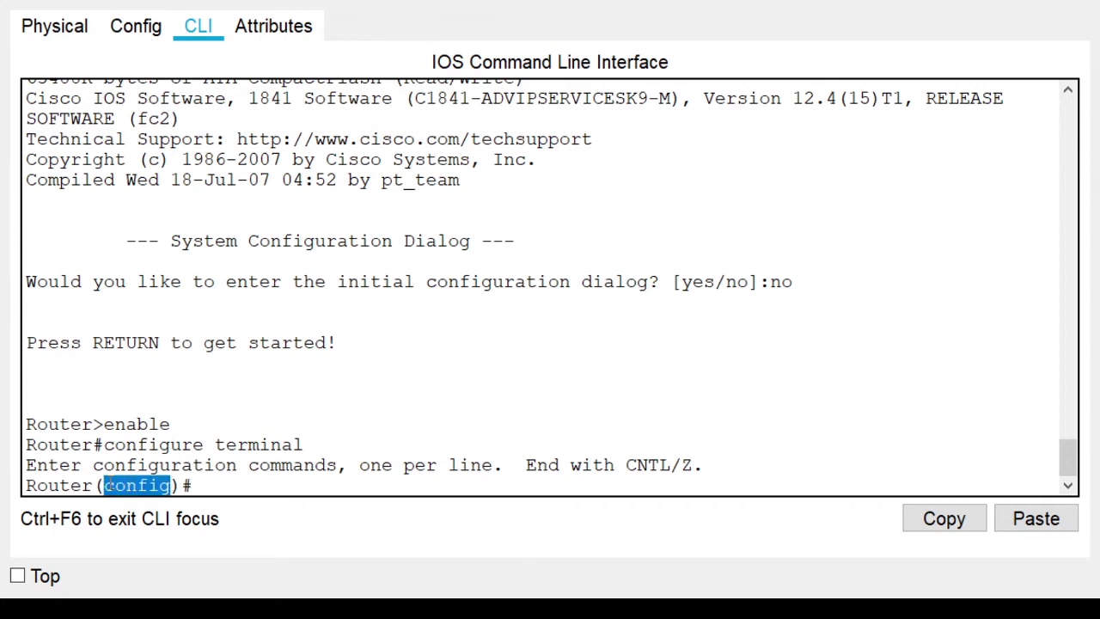
{"action": "left_click", "coordinate": [192, 488]}
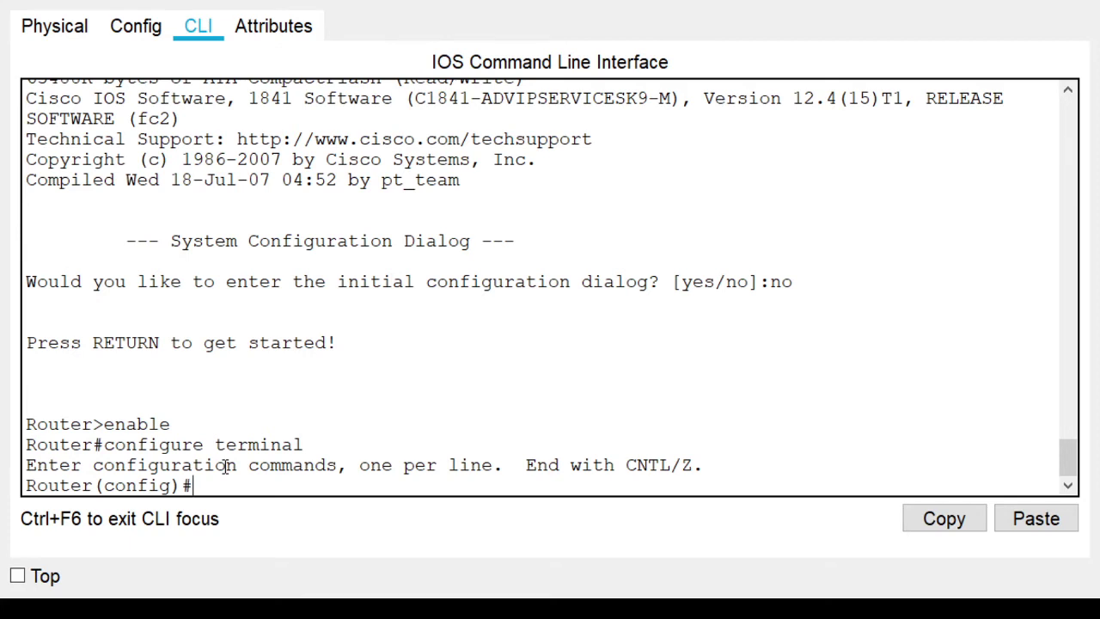
Set the hostname to 1841 and apply 'no ip domain lookup'
{"action": "type", "text": "hostname"}
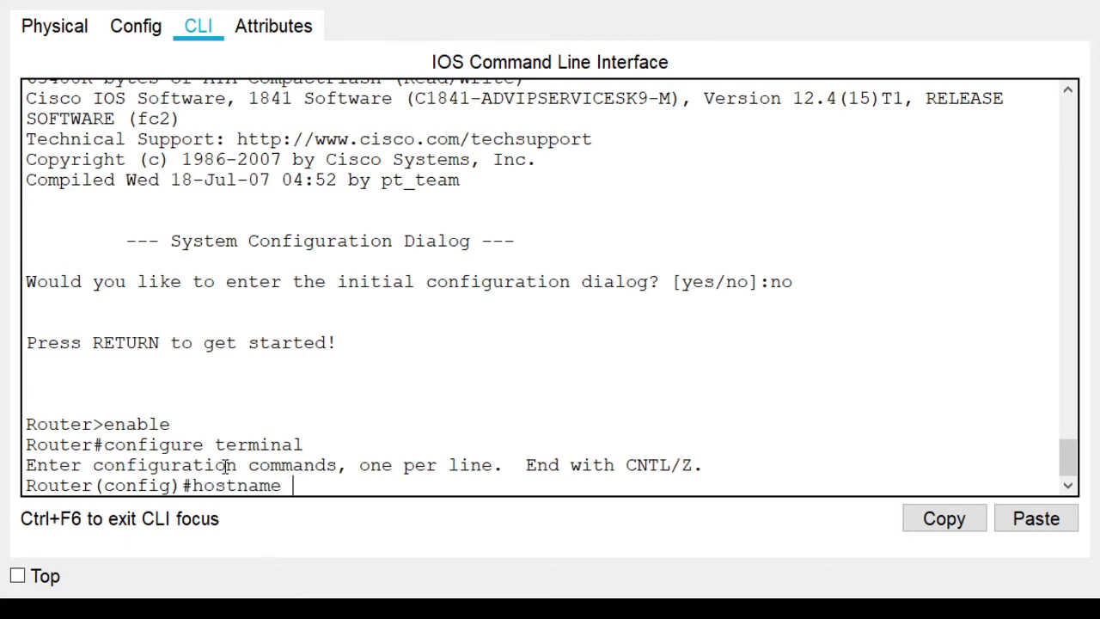
{"action": "type", "text": " 1841"}
{"action": "key", "text": "Return"}
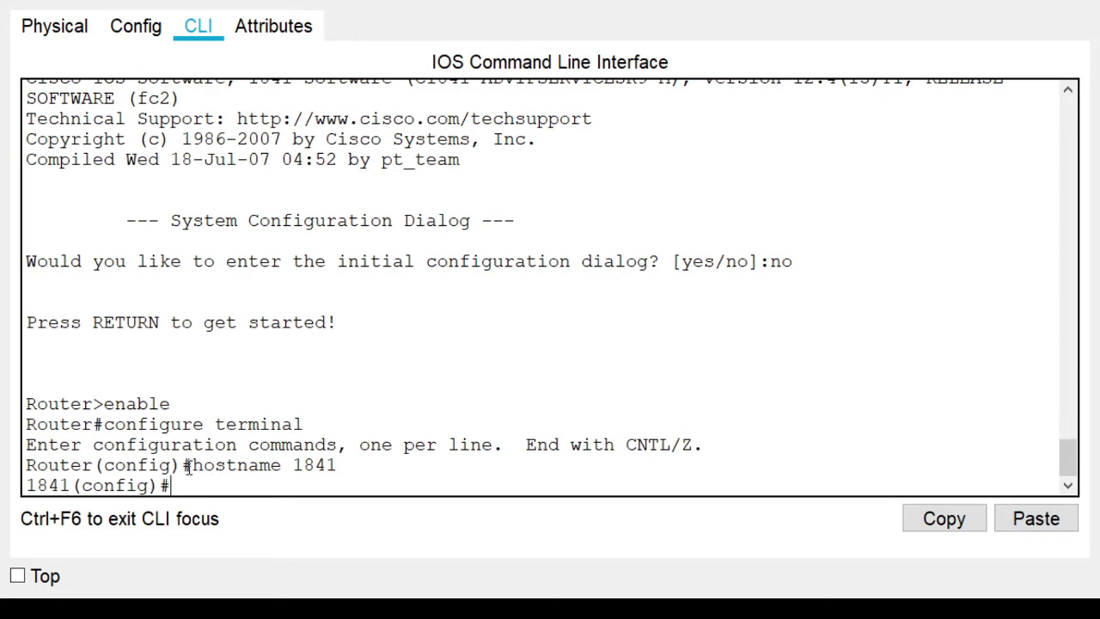
{"action": "type", "text": "no ip domai"}
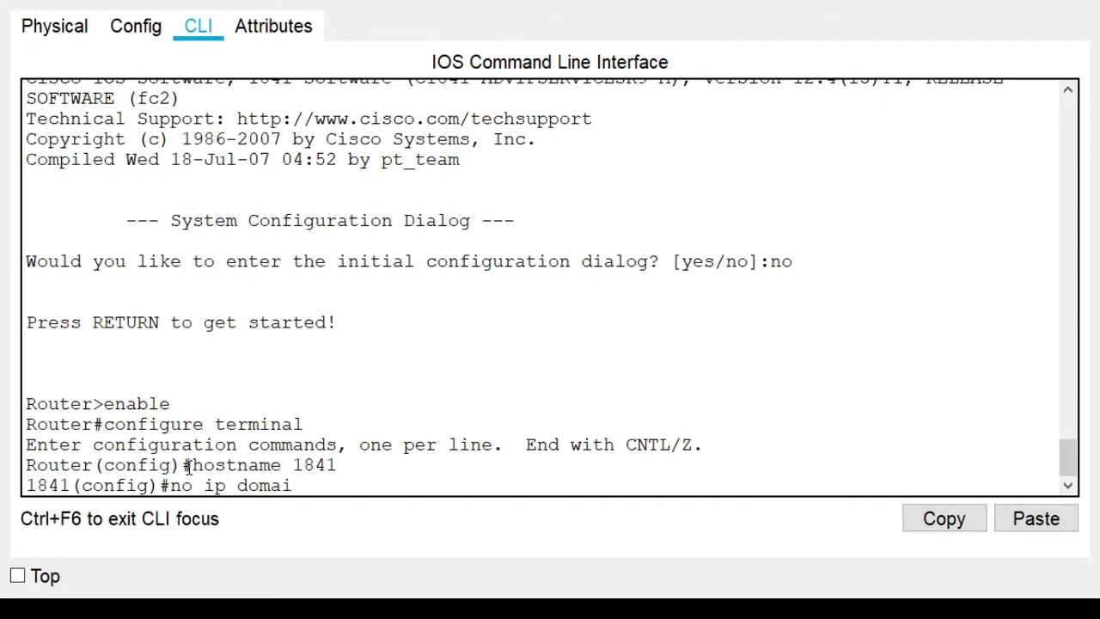
{"action": "type", "text": "n lookup"}
{"action": "key", "text": "Return"}
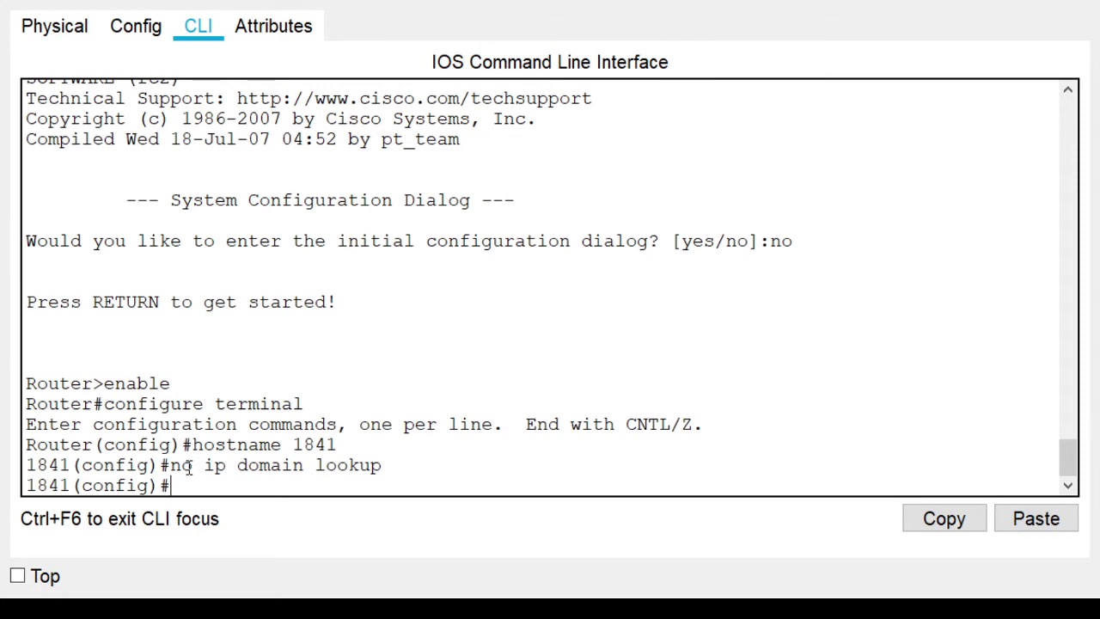
Begin entering the 'banner motd @' command
{"action": "type", "text": "banner mot"}
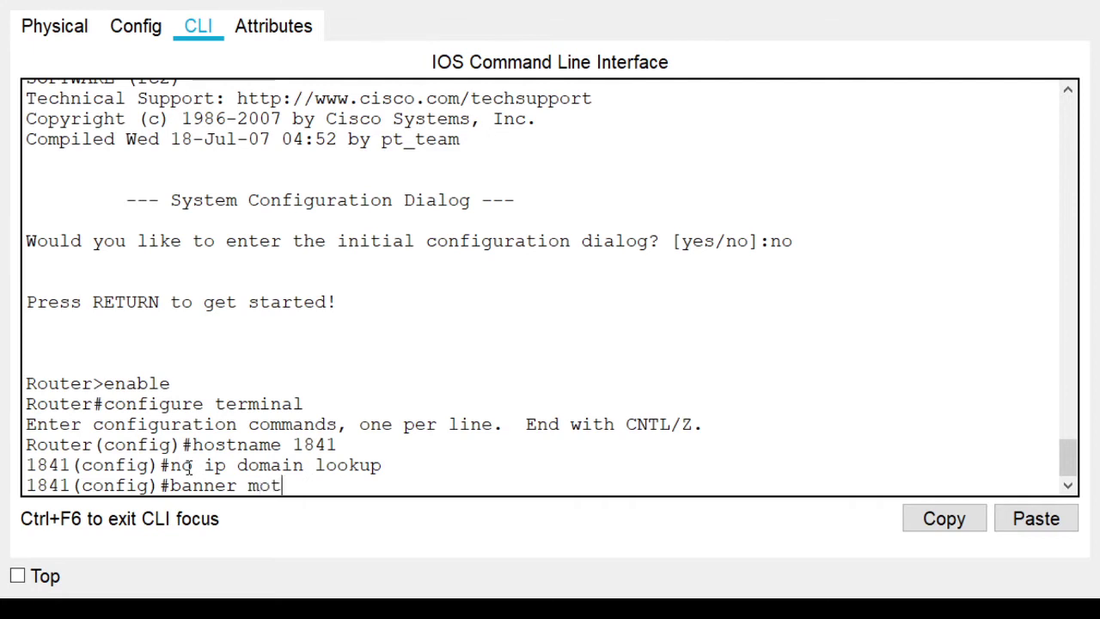
{"action": "type", "text": "d @"}
Set the MOTD banner 'Only Authorized Personnel!!!!' between two rows of # characters, closed with @
{"action": "key", "text": "Return"}
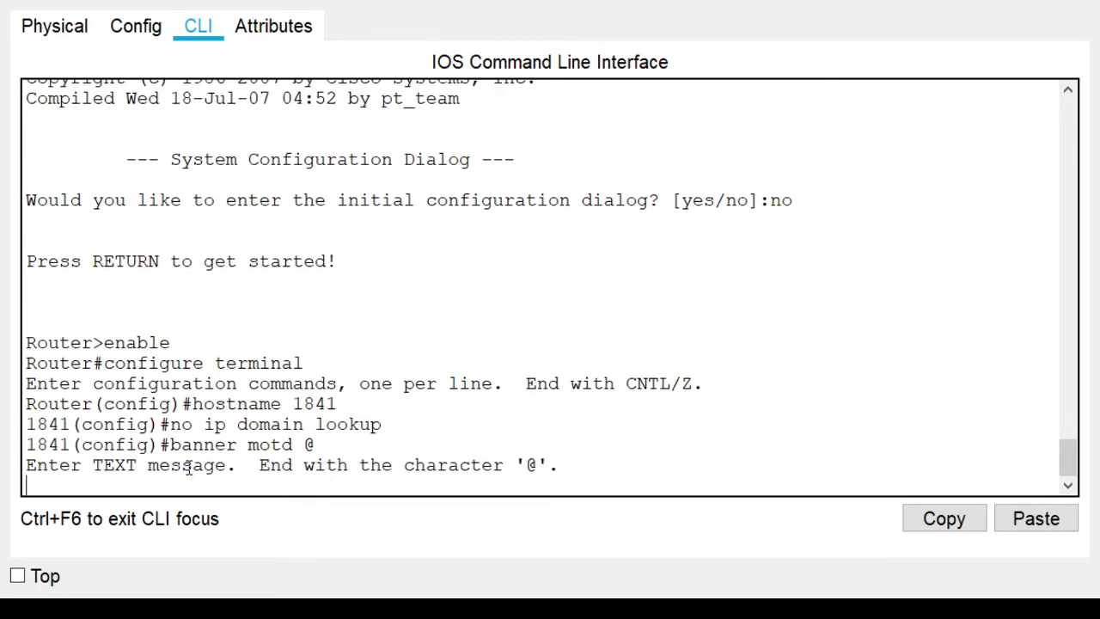
{"action": "type", "text": "#################################################"}
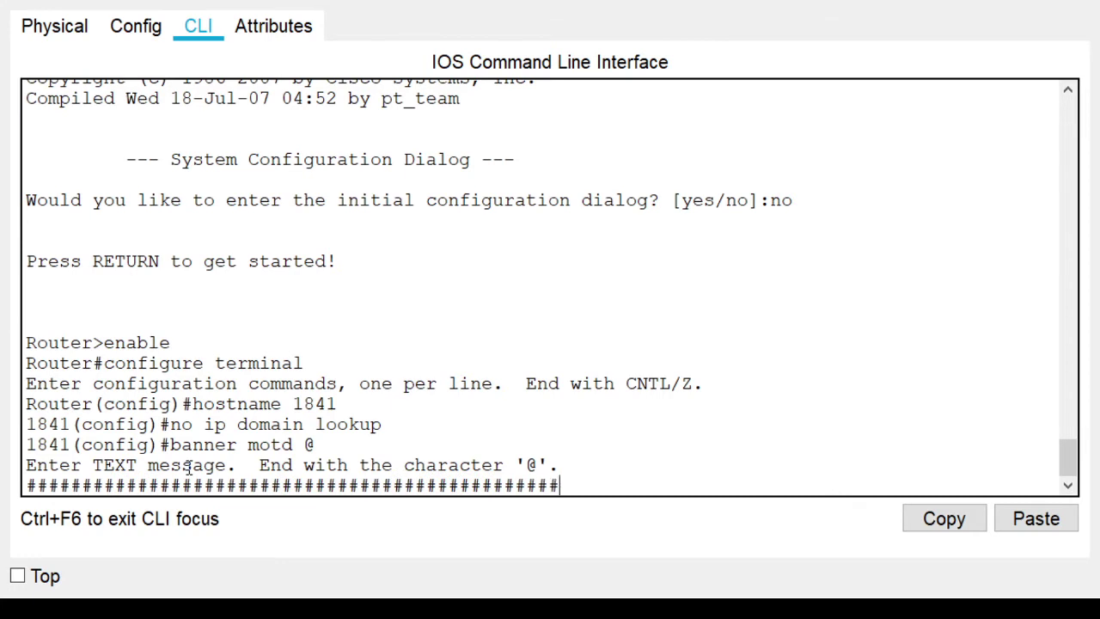
{"action": "key", "text": "Return"}
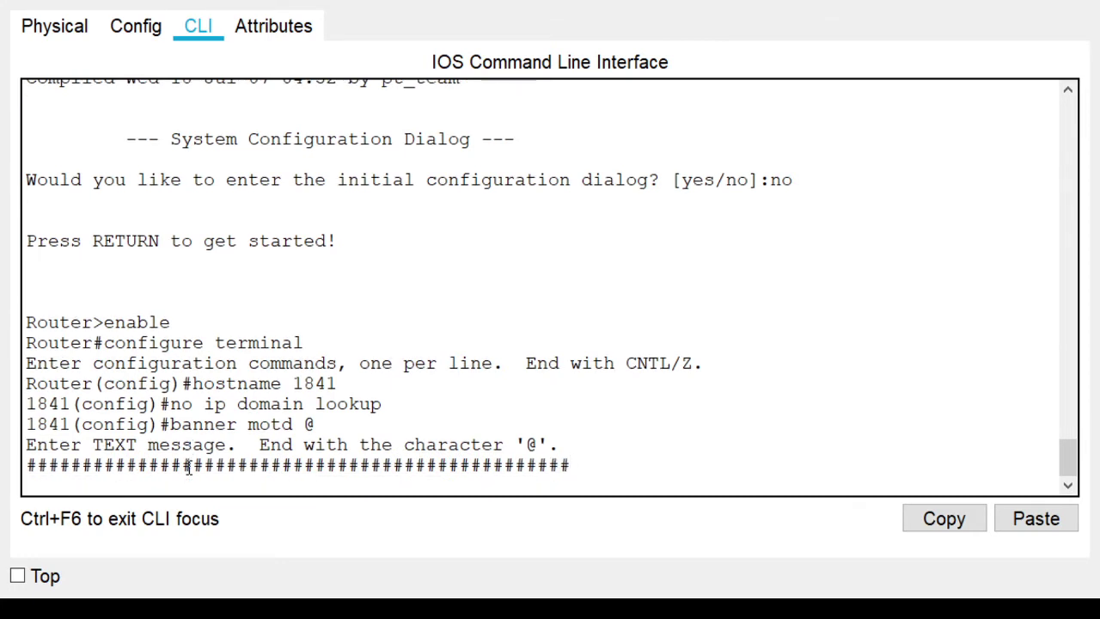
{"action": "type", "text": "Only Autho"}
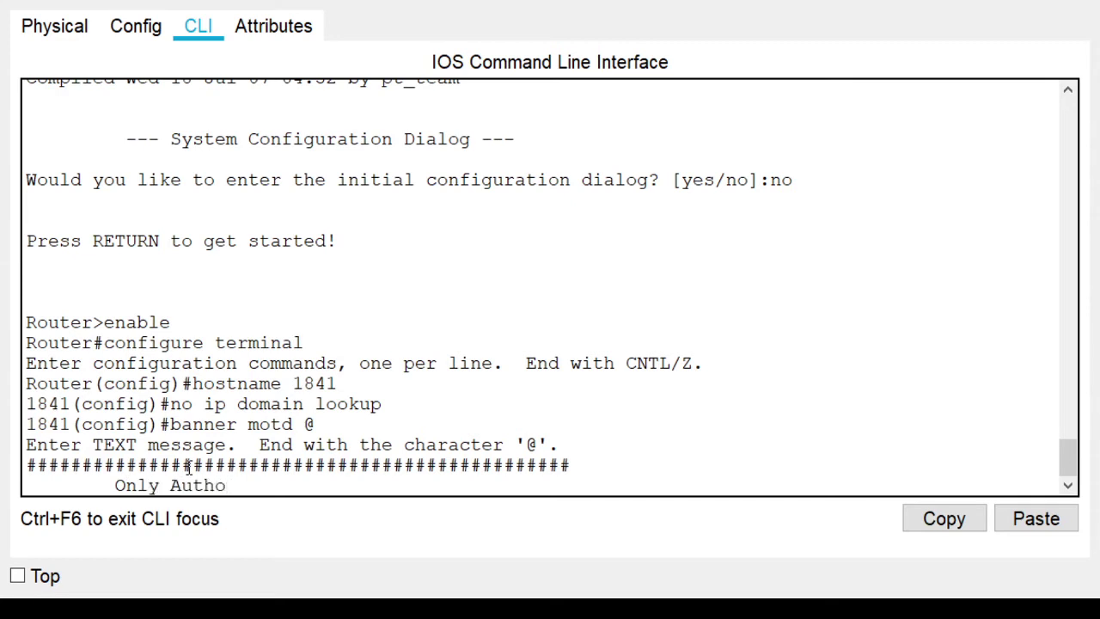
{"action": "type", "text": "rized Perso"}
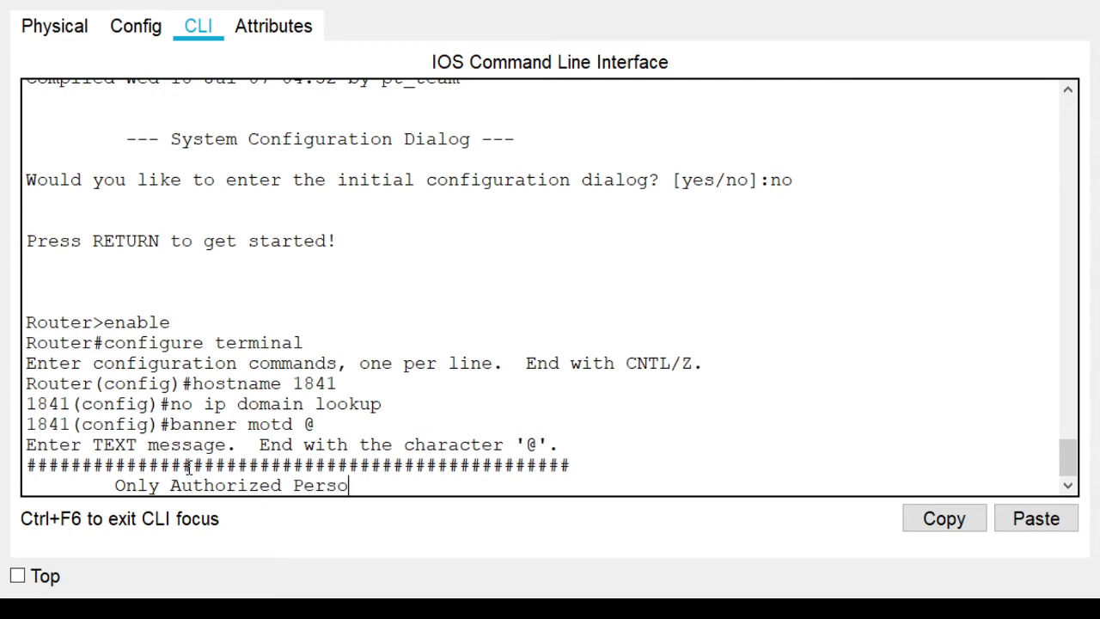
{"action": "type", "text": "nnel!!!!"}
{"action": "key", "text": "Return"}
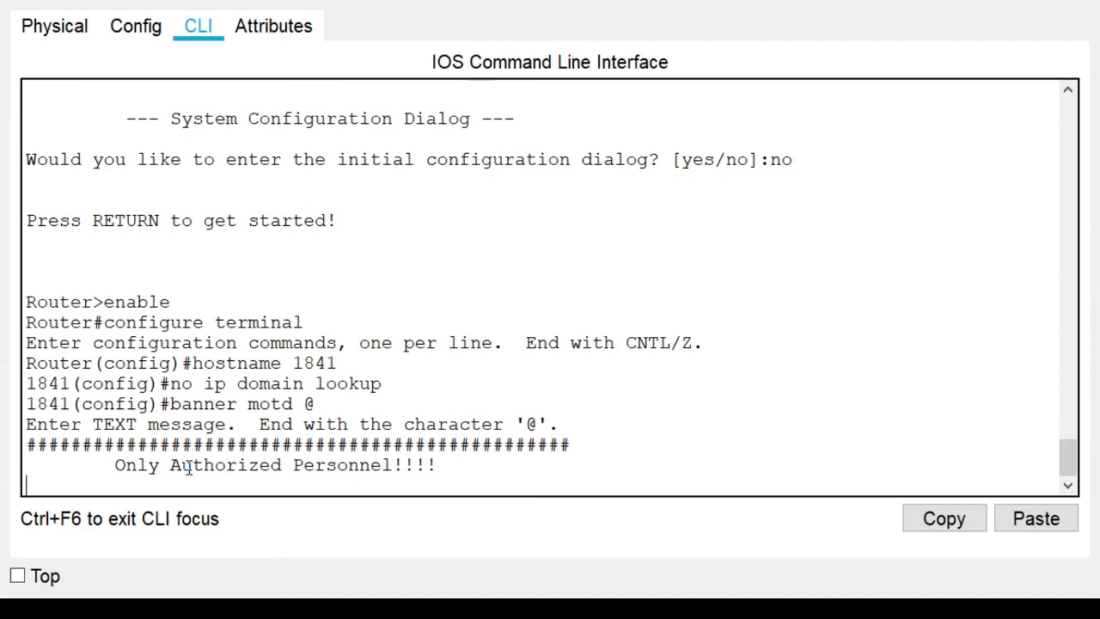
{"action": "type", "text": "############"}
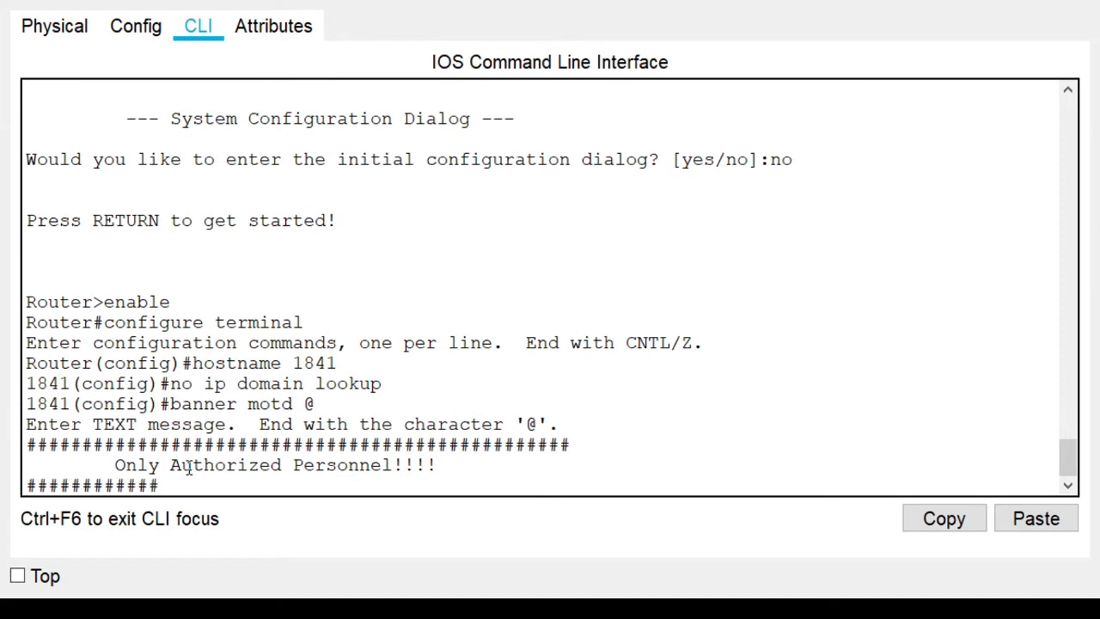
{"action": "type", "text": "#####################################"}
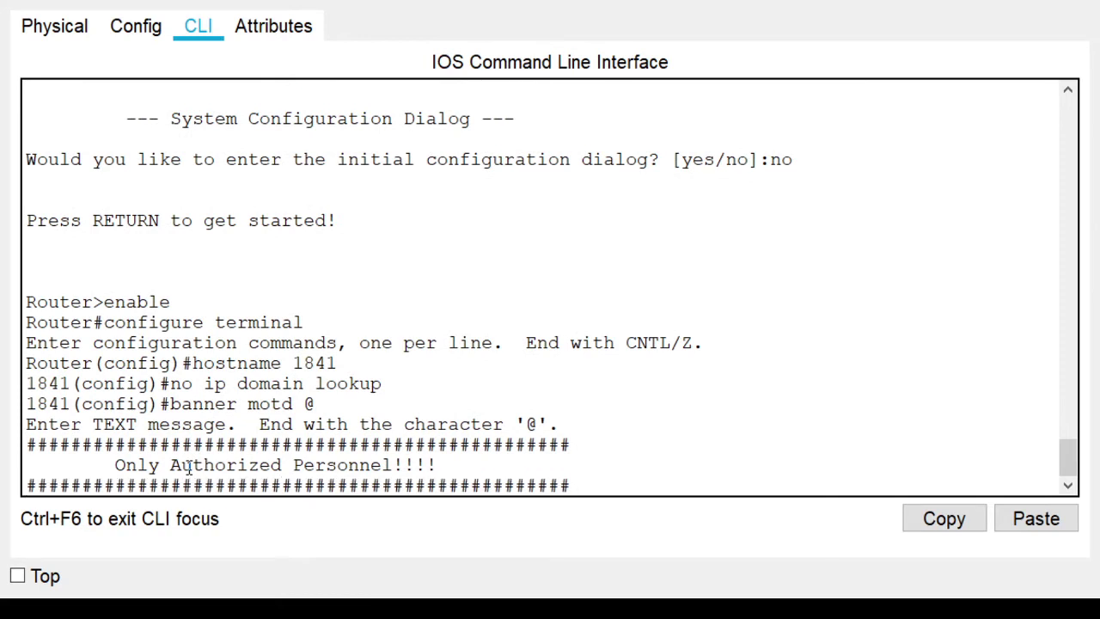
{"action": "key", "text": "Return"}
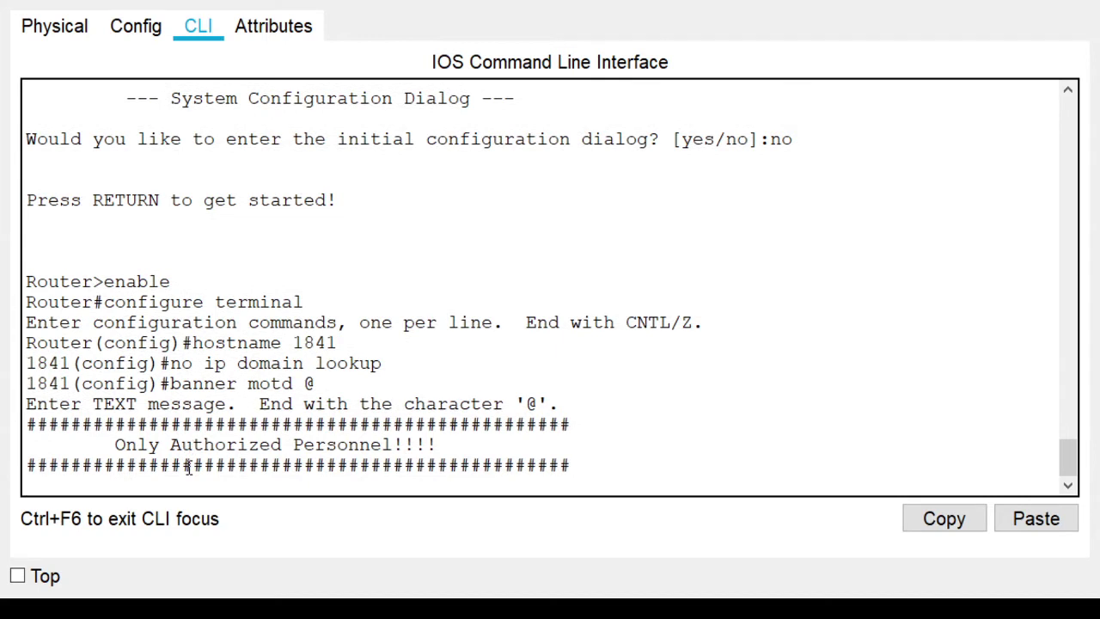
{"action": "type", "text": "@"}
{"action": "key", "text": "Return"}
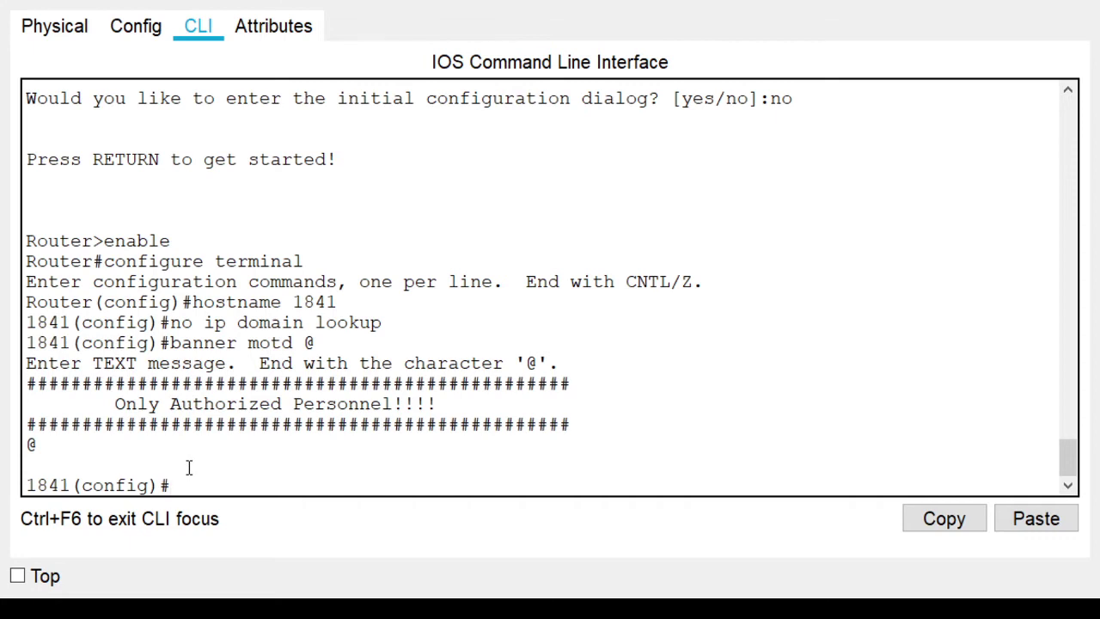
Set an enable secret password, turn on service password-encryption, and type 'line vty 0 4'
{"action": "type", "text": "enable se"}
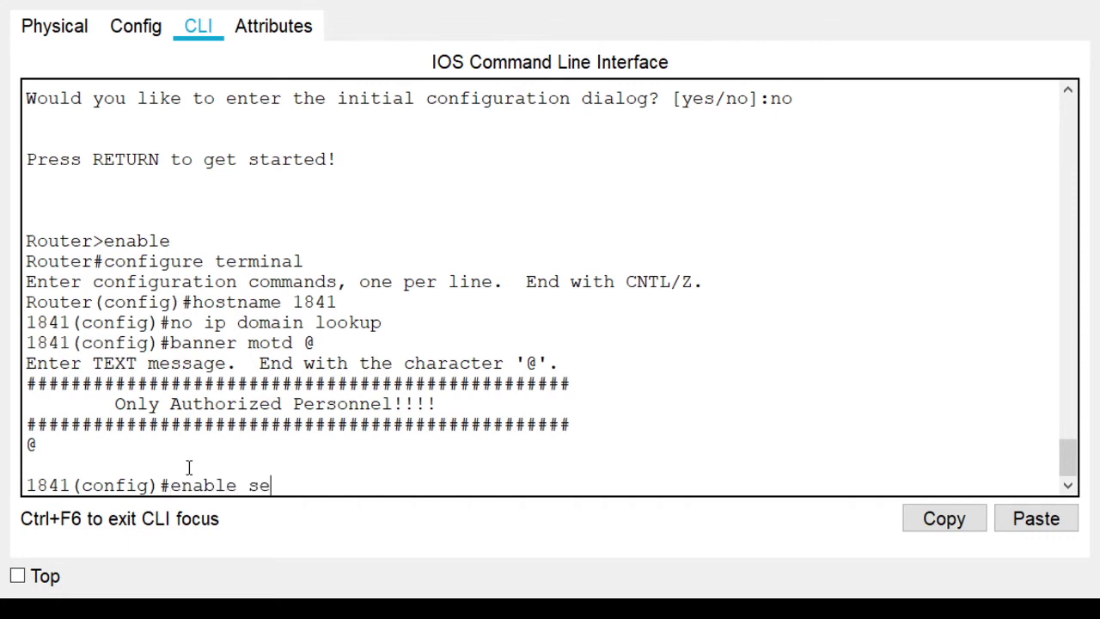
{"action": "type", "text": "cret cisco"}
{"action": "key", "text": "Return"}
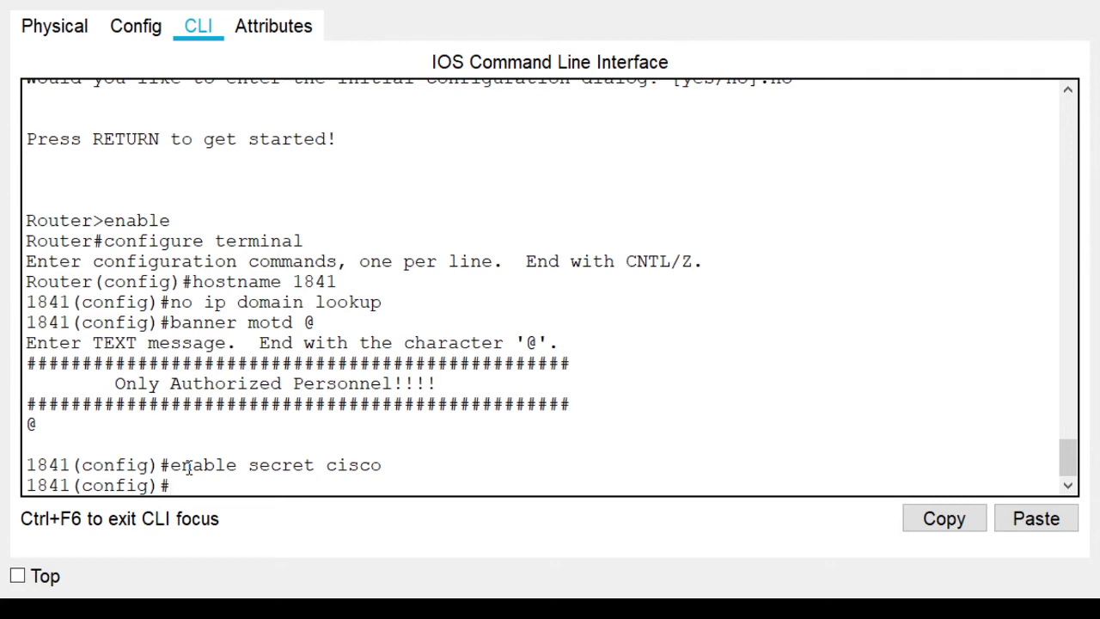
{"action": "type", "text": "service pass"}
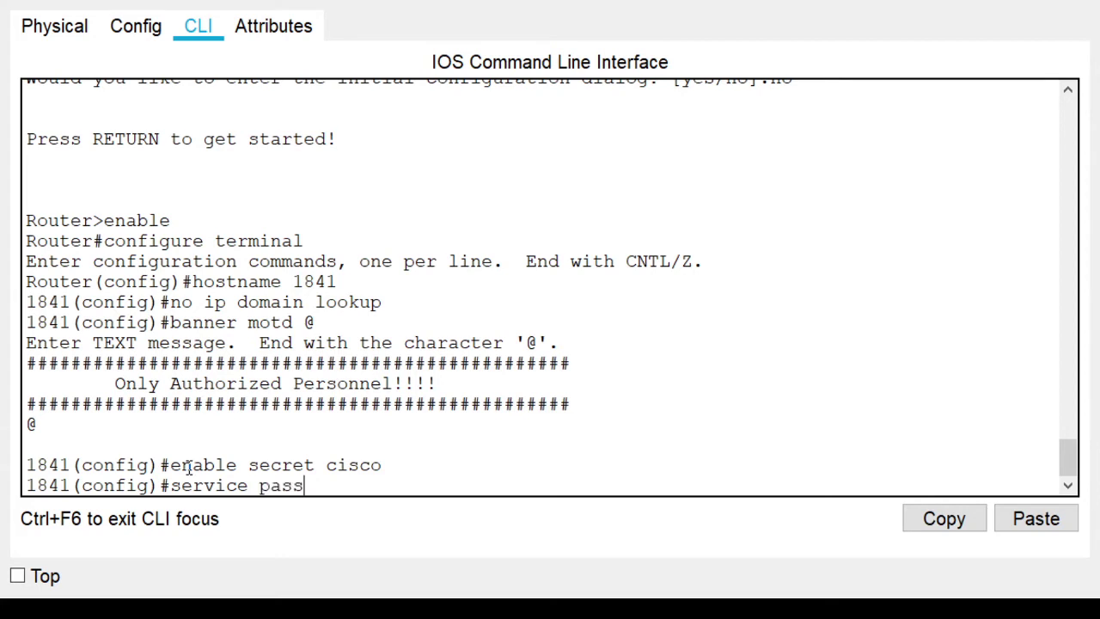
{"action": "key", "text": "Tab"}
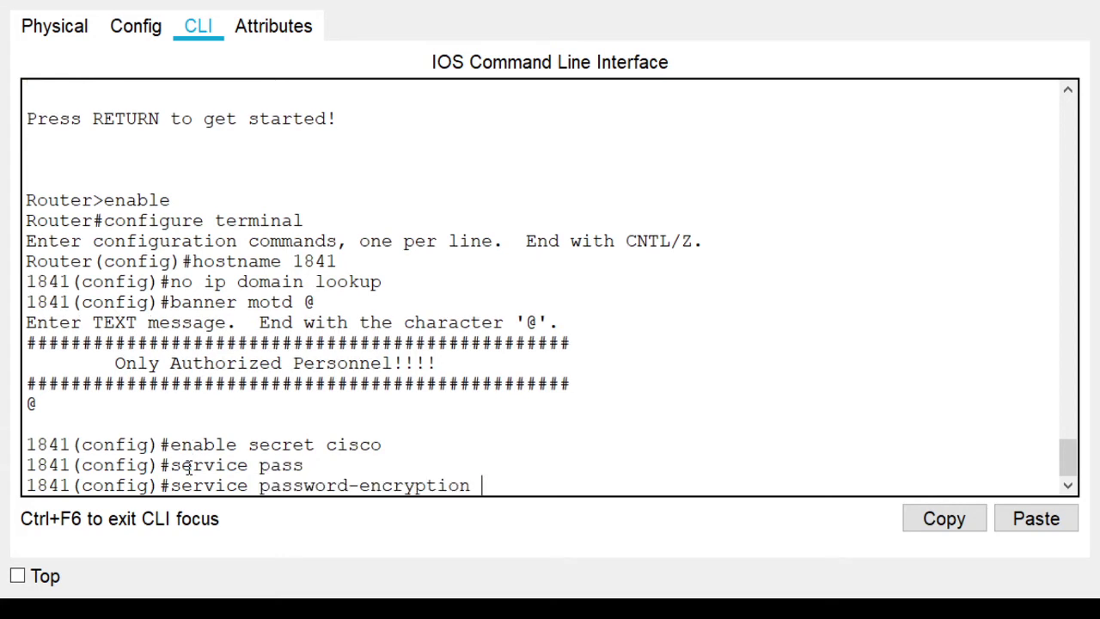
{"action": "key", "text": "Return"}
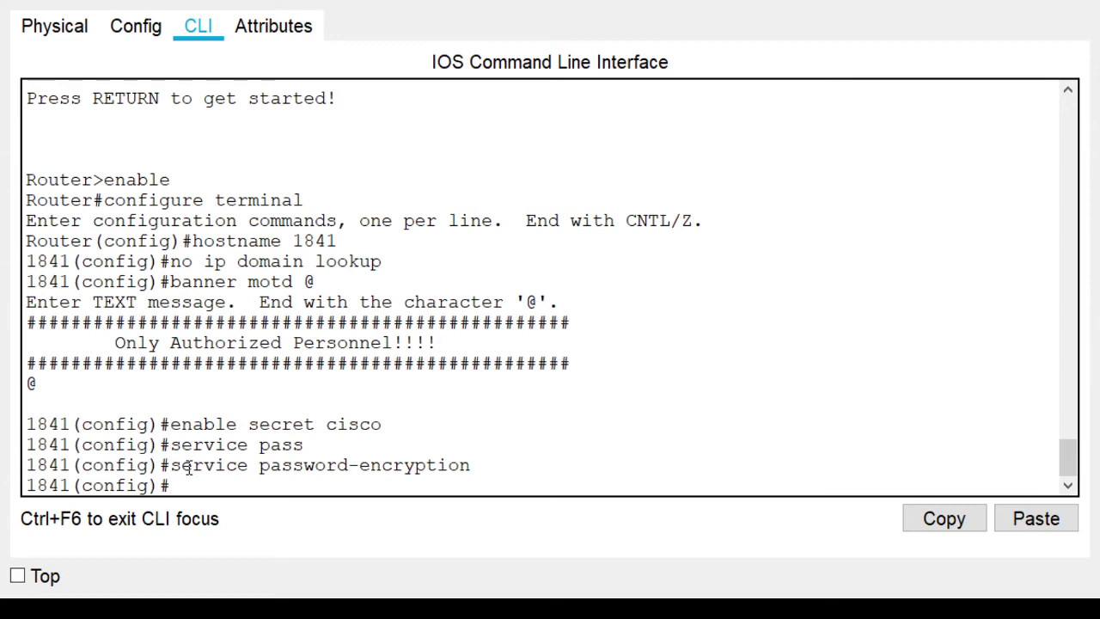
{"action": "type", "text": "line"}
{"action": "type", "text": "vty 0 4"}
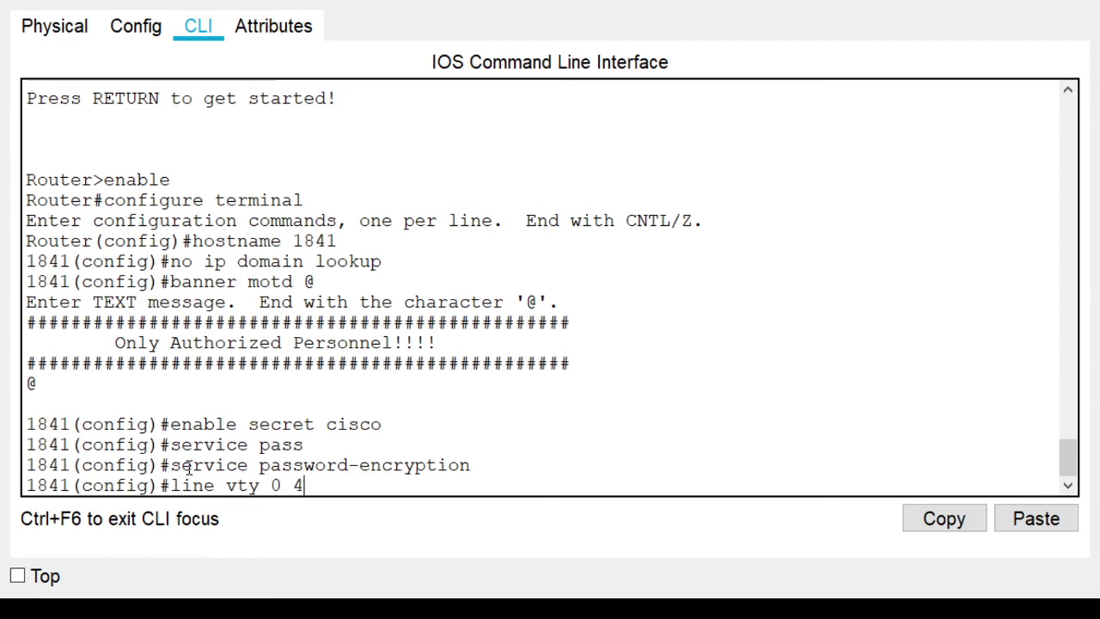
Enter vty lines 0–4, give them a password and require login
{"action": "key", "text": "Return"}
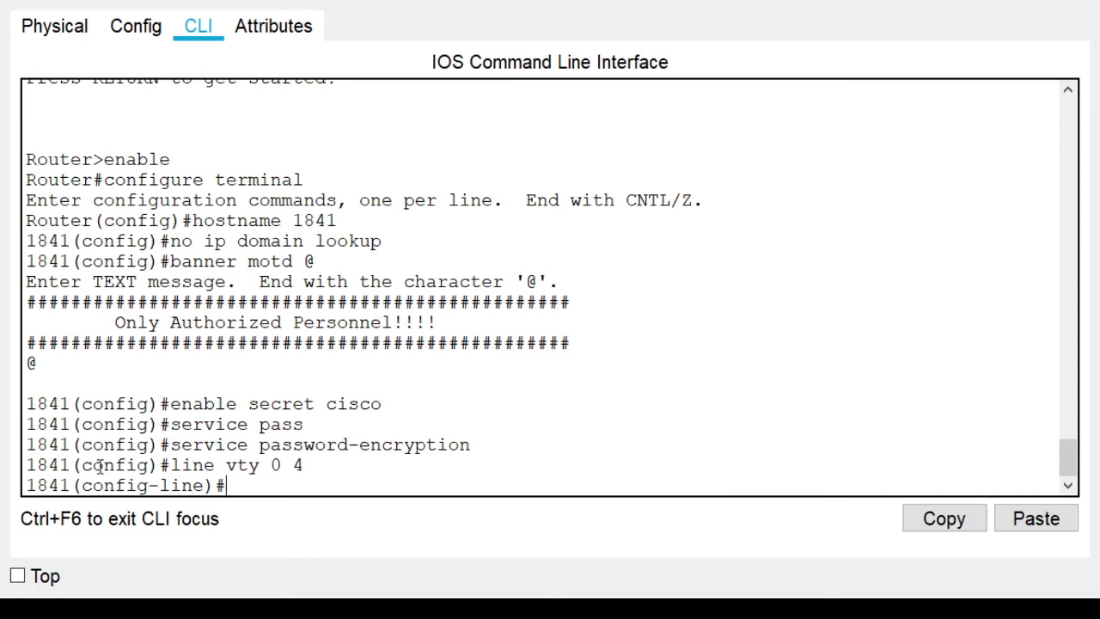
{"action": "left_click_drag", "start_coordinate": [203, 487], "coordinate": [161, 486]}
{"action": "left_click", "coordinate": [227, 487]}
{"action": "type", "text": "pass"}
{"action": "key", "text": "Tab"}
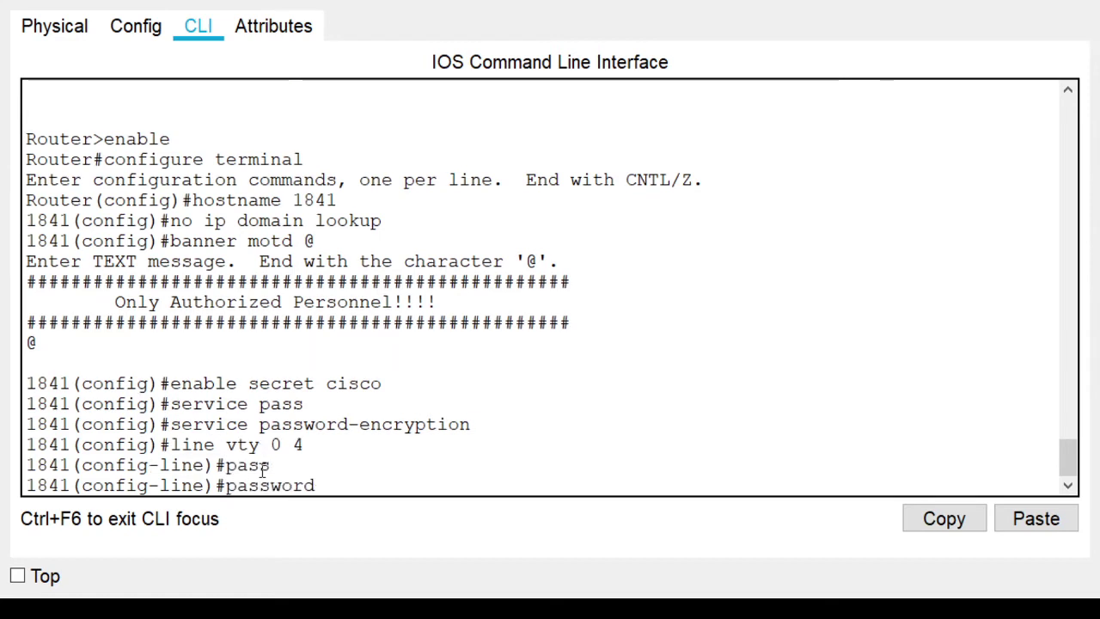
{"action": "type", "text": "cis"}
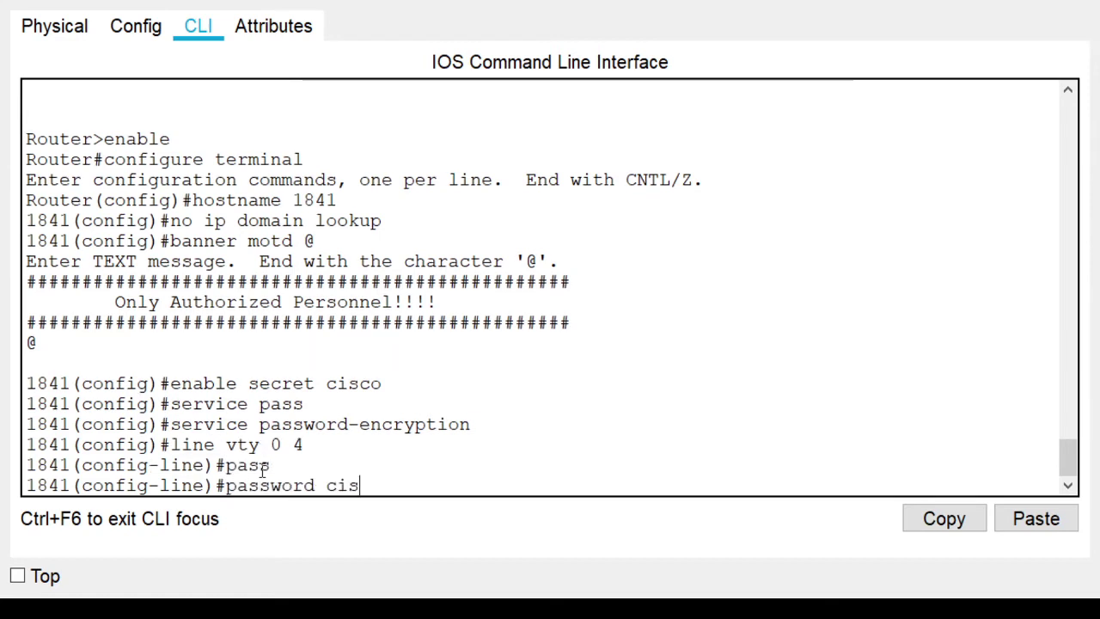
{"action": "type", "text": "co"}
{"action": "key", "text": "Return"}
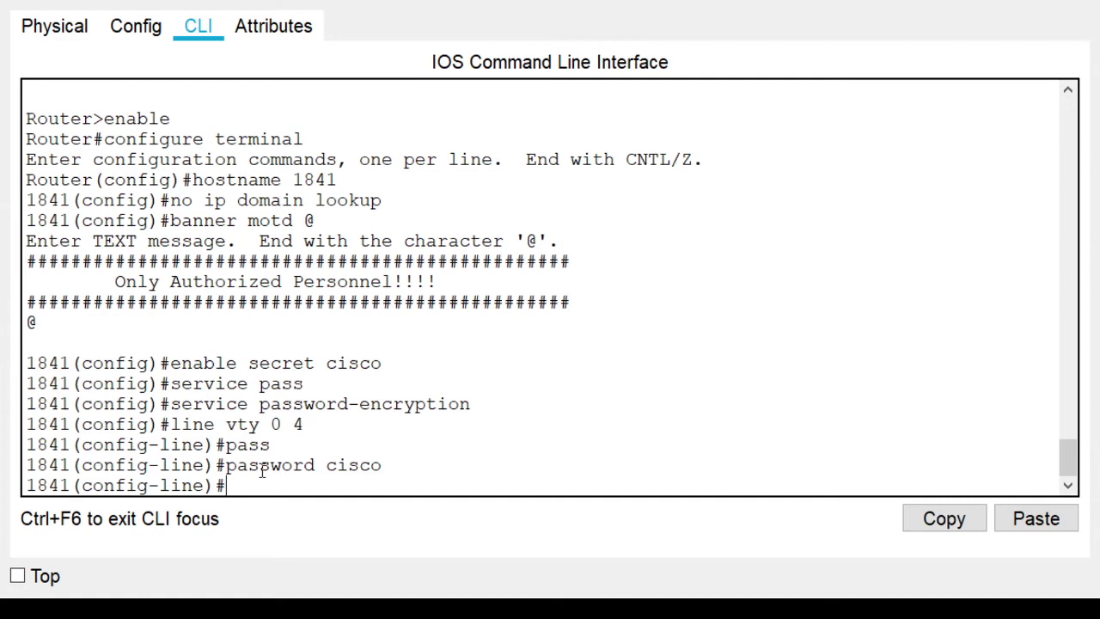
{"action": "type", "text": "login"}
{"action": "key", "text": "Return"}
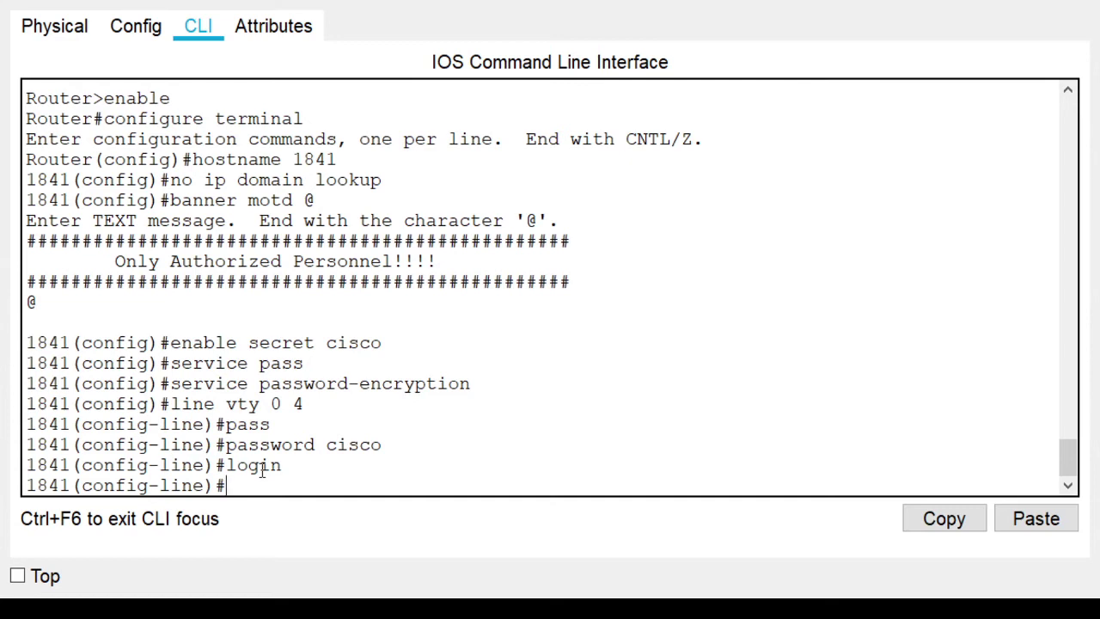
Set exec-timeout 10 0 and logging synchronous on the vty lines, then exit
{"action": "type", "text": "exec"}
{"action": "key", "text": "Tab"}
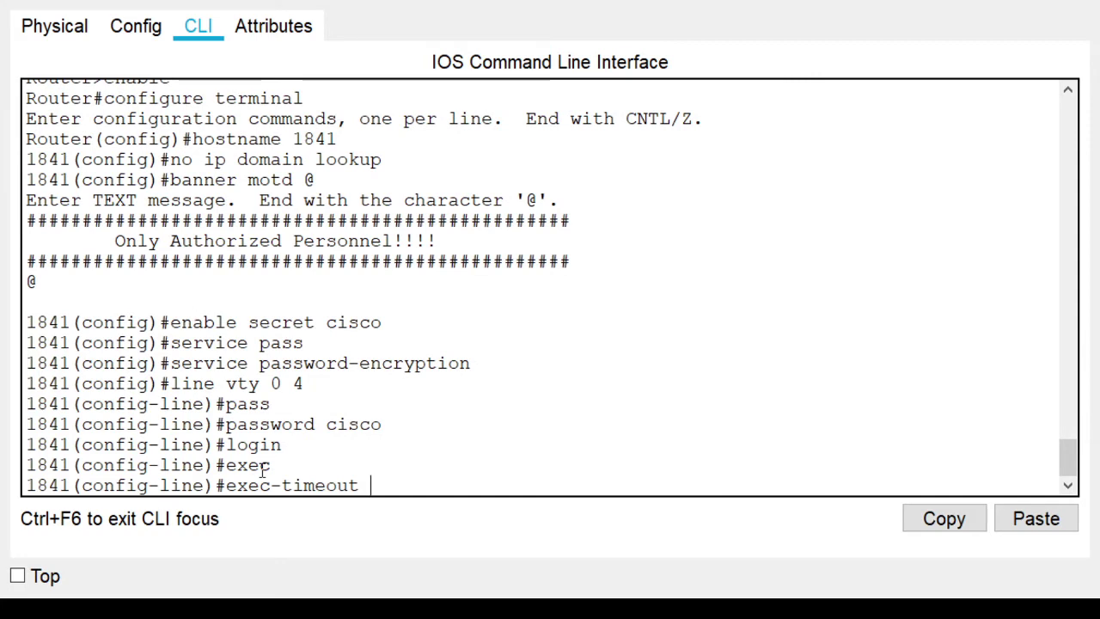
{"action": "type", "text": "10 0"}
{"action": "key", "text": "Return"}
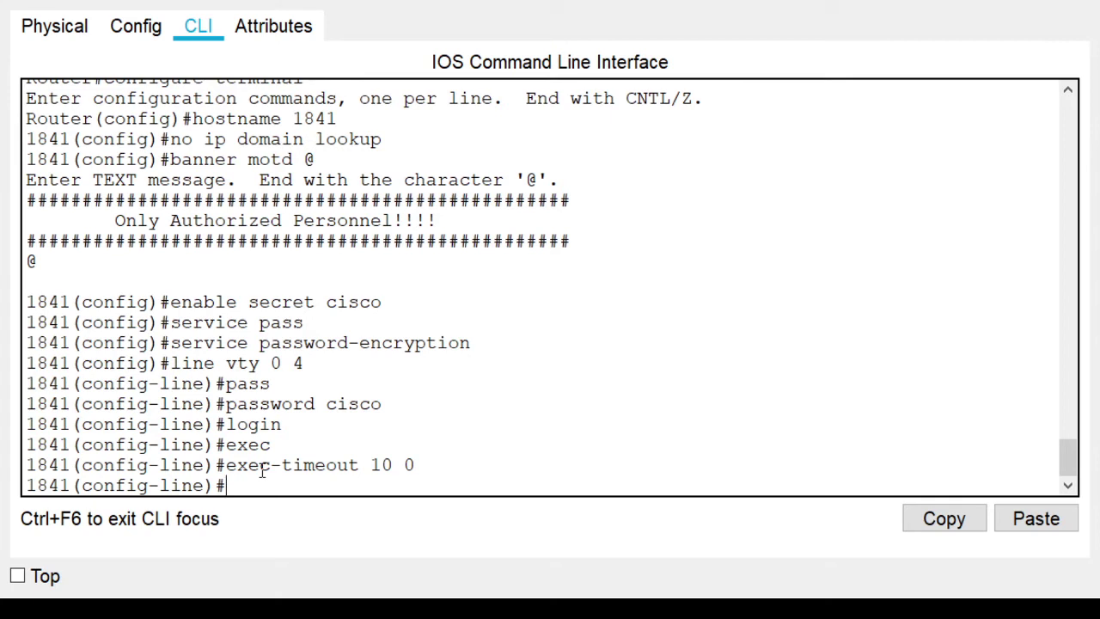
{"action": "type", "text": "loggi"}
{"action": "key", "text": "Tab"}
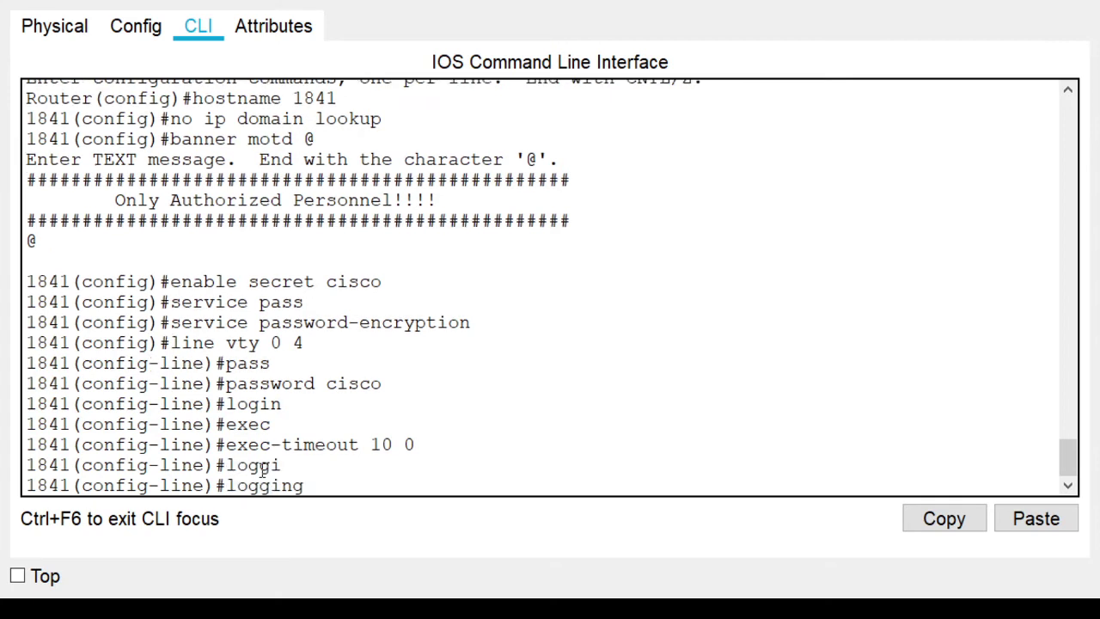
{"action": "type", "text": "syn"}
{"action": "key", "text": "Tab"}
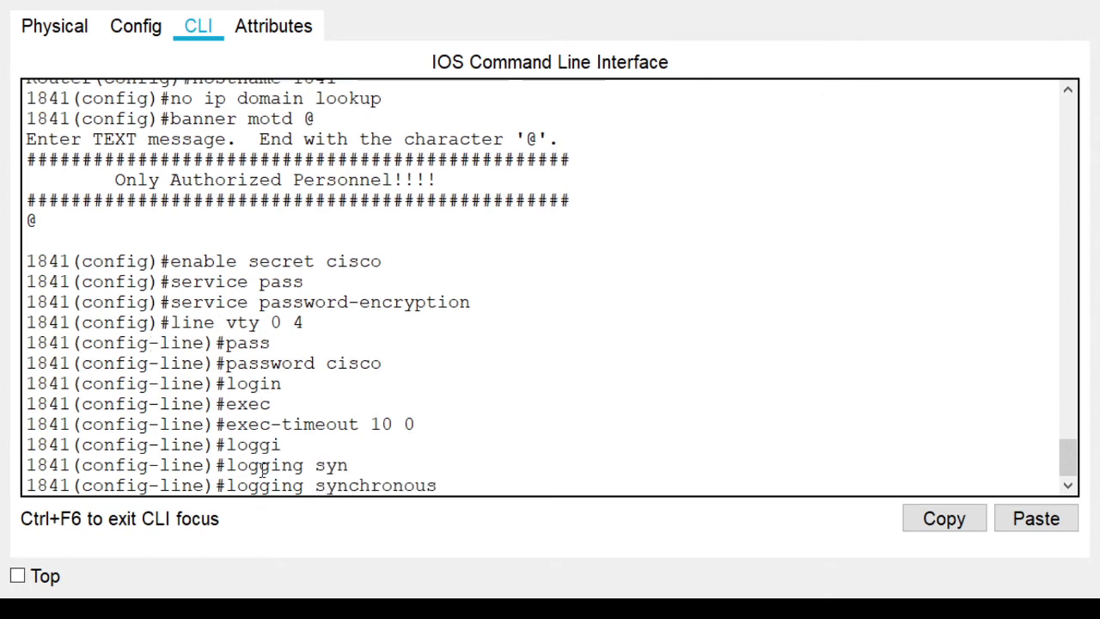
{"action": "key", "text": "Return"}
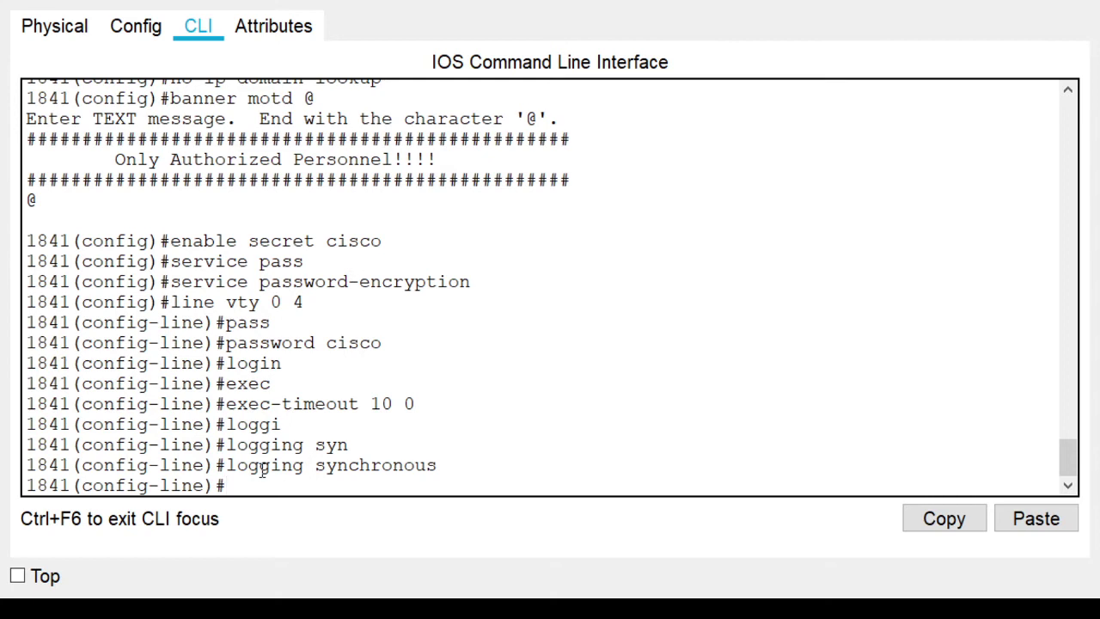
{"action": "type", "text": "exit"}
{"action": "key", "text": "Return"}
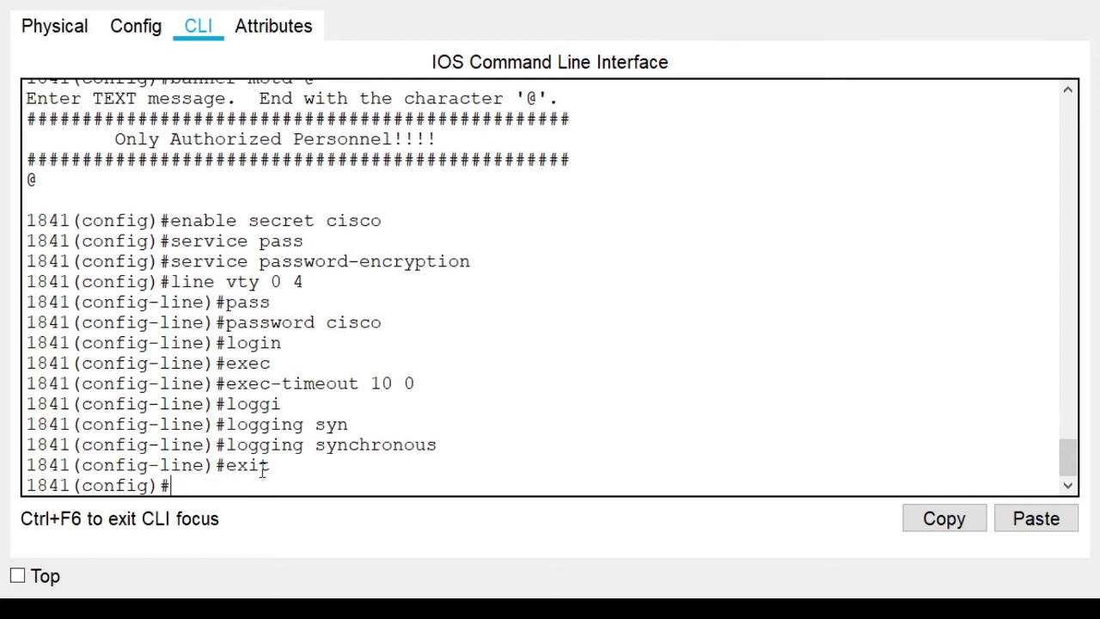
Enter line console 0, give it a password, and exit back to 1841(config)#
{"action": "left_click_drag", "start_coordinate": [149, 487], "coordinate": [83, 486]}
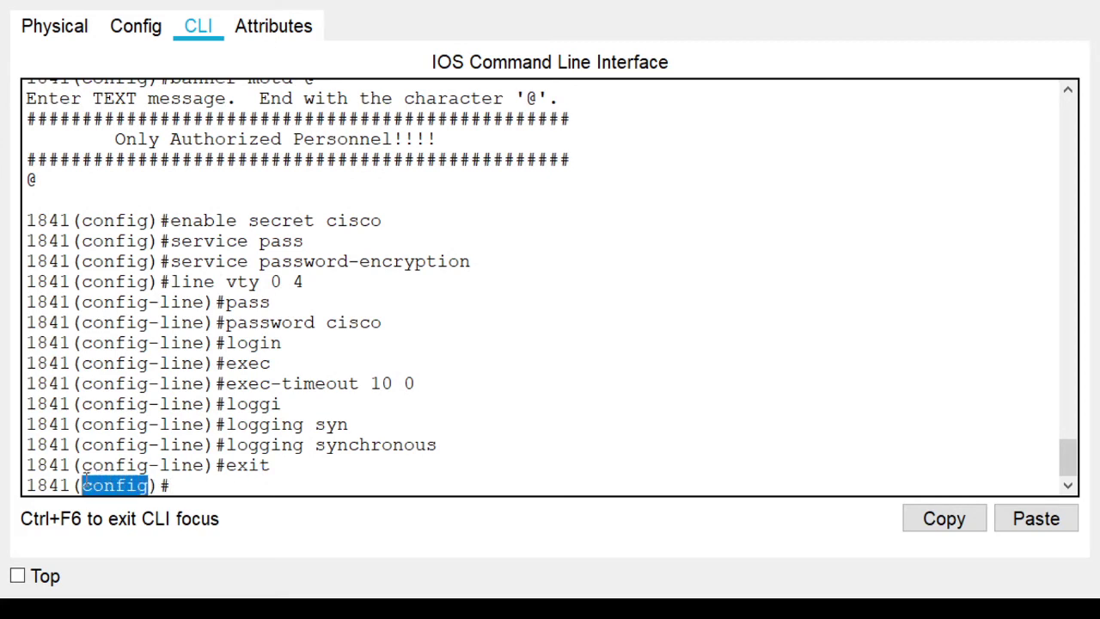
{"action": "left_click_drag", "start_coordinate": [184, 475], "coordinate": [187, 482]}
{"action": "left_click", "coordinate": [178, 486]}
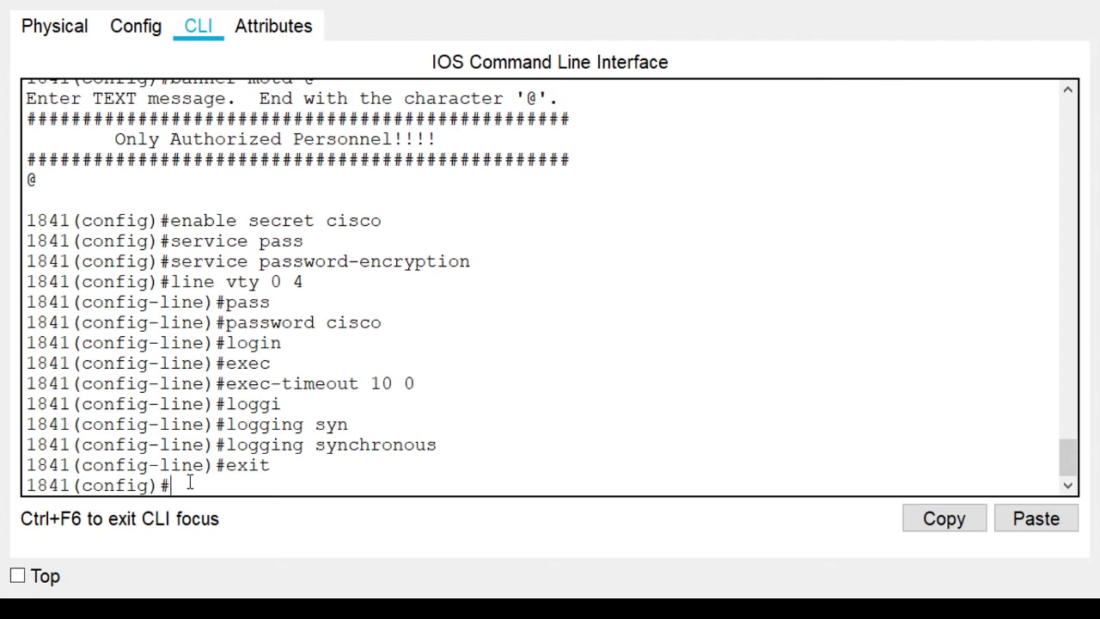
{"action": "type", "text": "line console 0"}
{"action": "key", "text": "Return"}
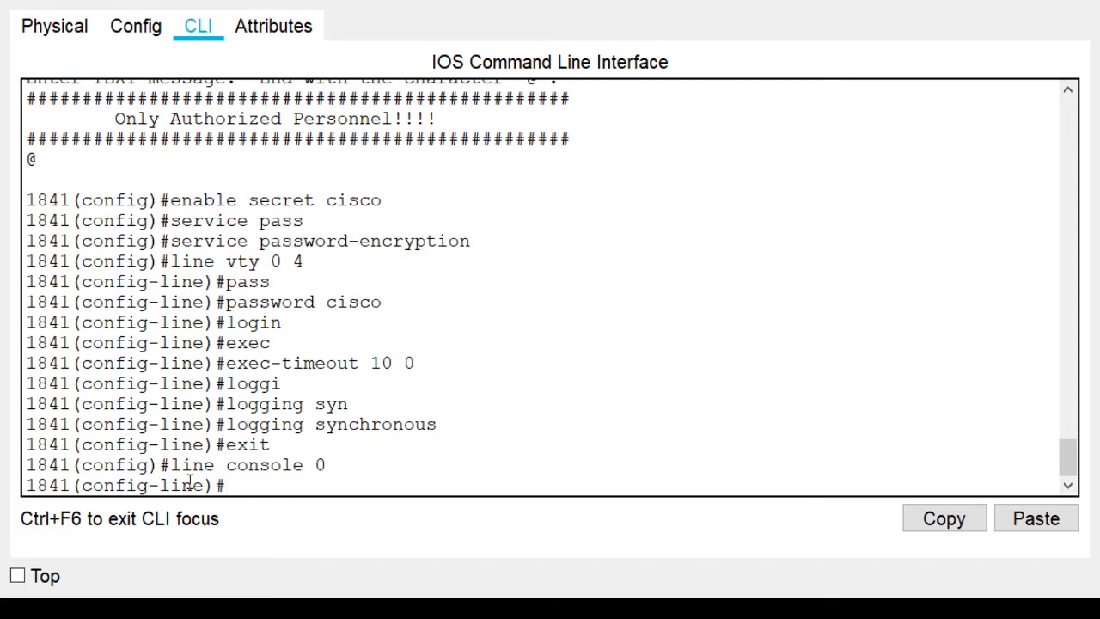
{"action": "type", "text": "pass"}
{"action": "key", "text": "Tab"}
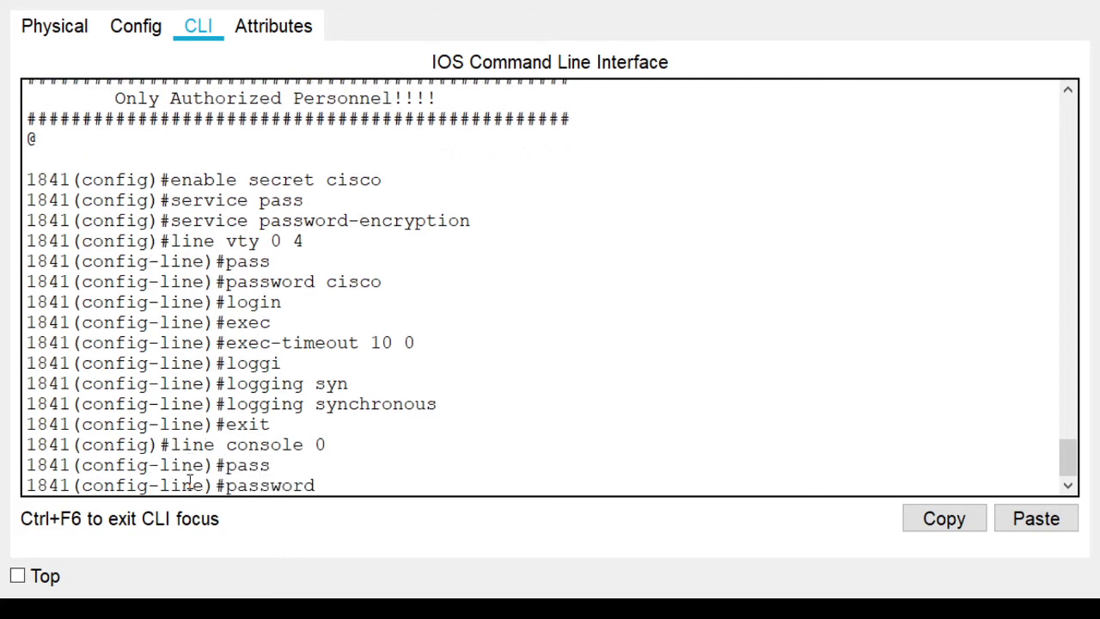
{"action": "type", "text": "cisco"}
{"action": "key", "text": "Return"}
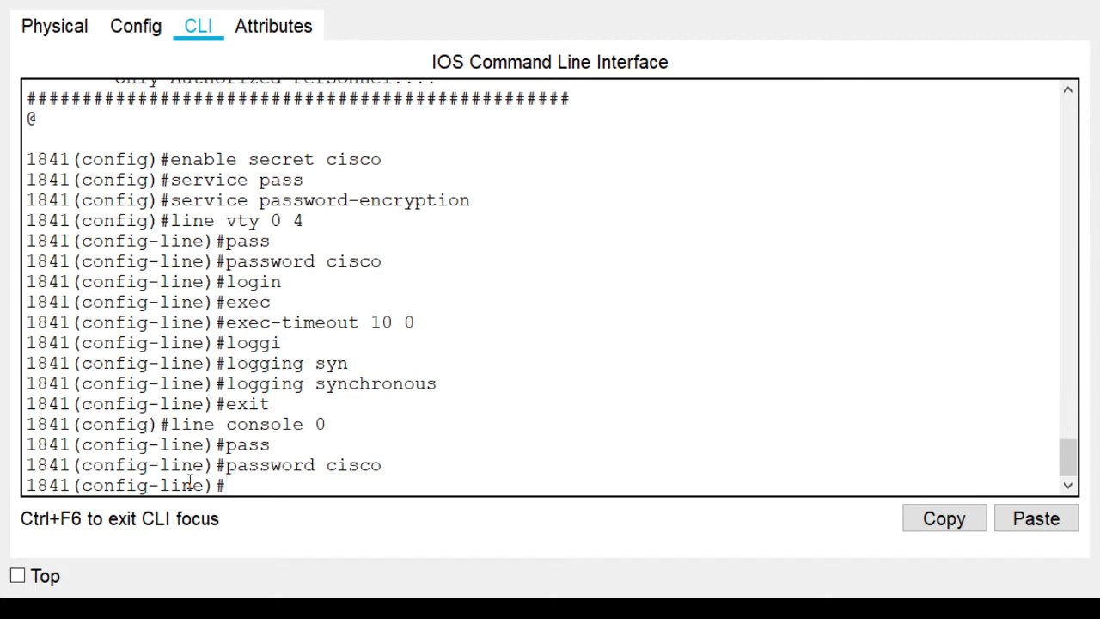
{"action": "type", "text": "exit"}
{"action": "key", "text": "Return"}
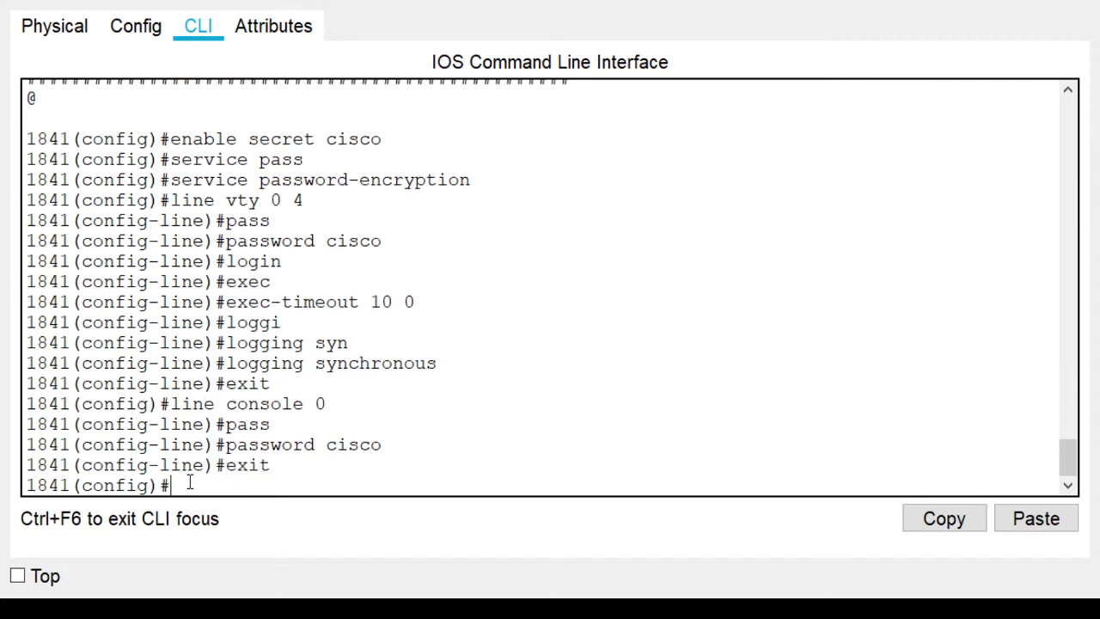
Enter interface f 0/0 and type 'ip address 192.168,0.254 255.255.255.0', moving back to the comma
{"action": "type", "text": "interface f 0/0"}
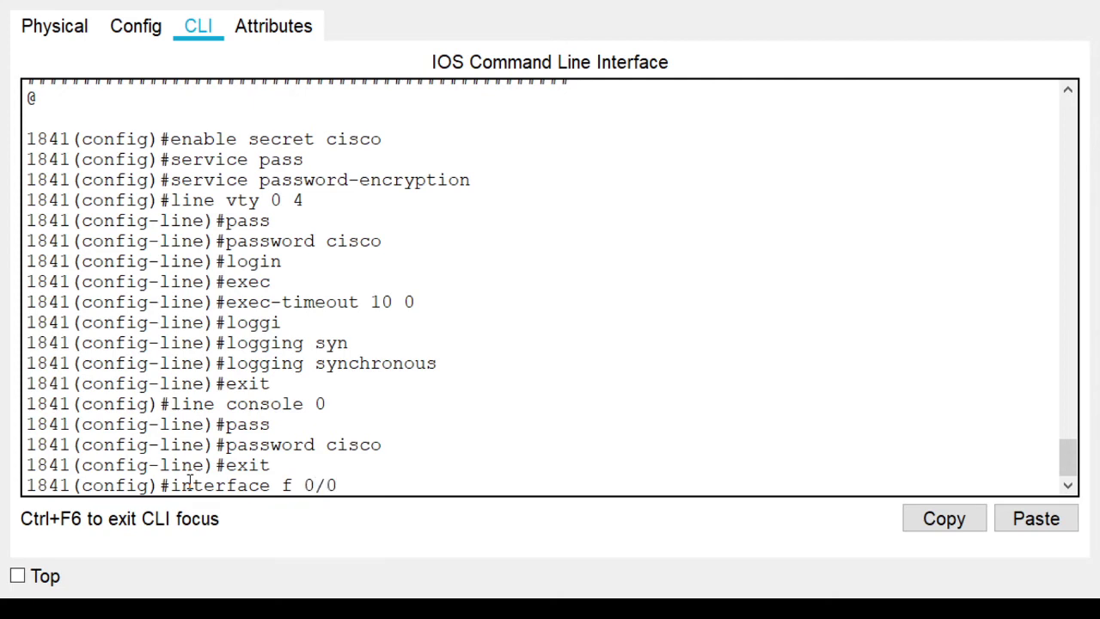
{"action": "key", "text": "Return"}
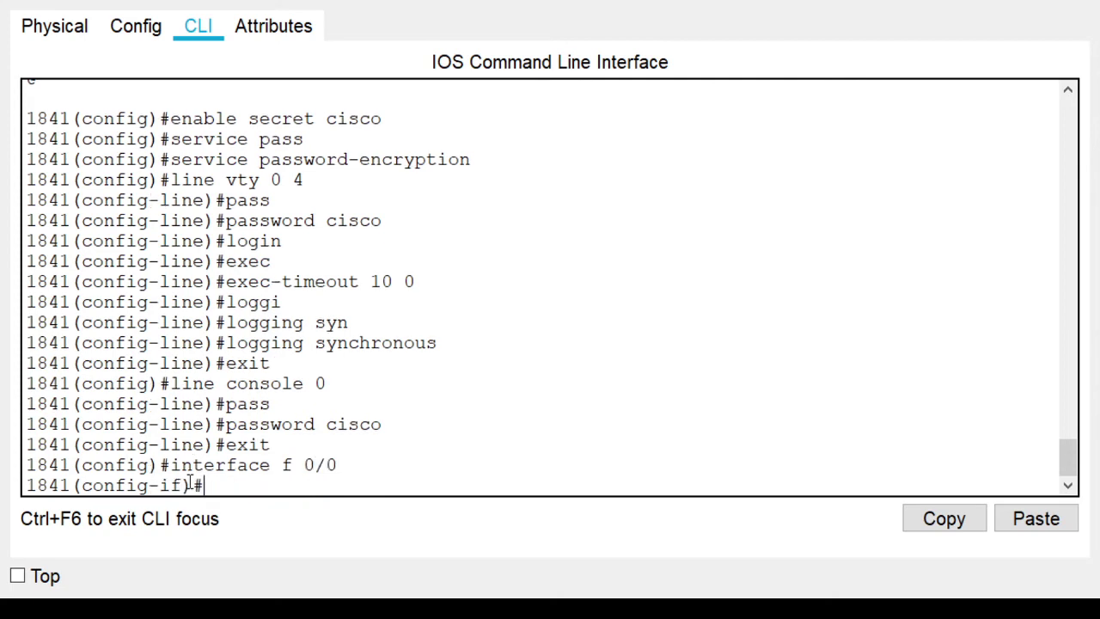
{"action": "left_click_drag", "start_coordinate": [180, 484], "coordinate": [206, 486]}
{"action": "left_click", "coordinate": [216, 485]}
{"action": "type", "text": "ip addr"}
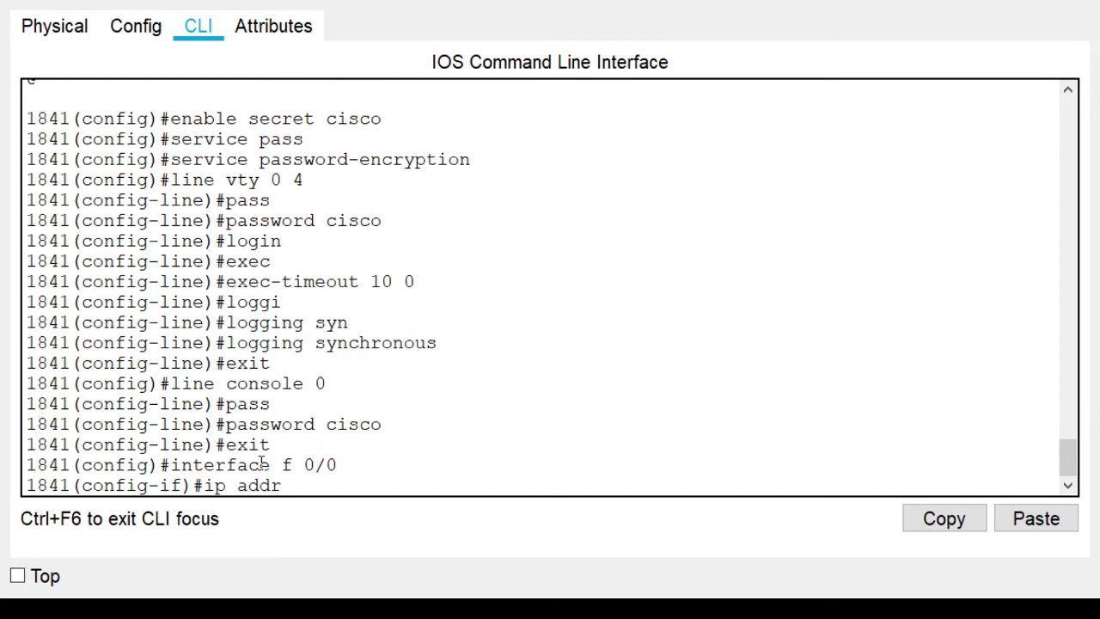
{"action": "type", "text": "ess 192.1"}
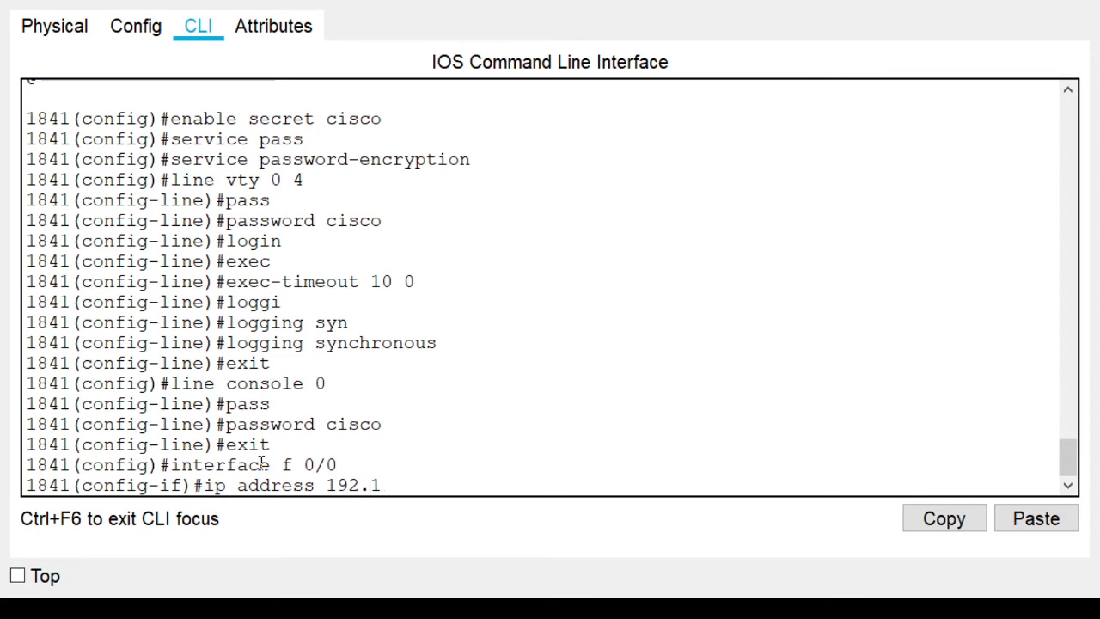
{"action": "type", "text": "68,0"}
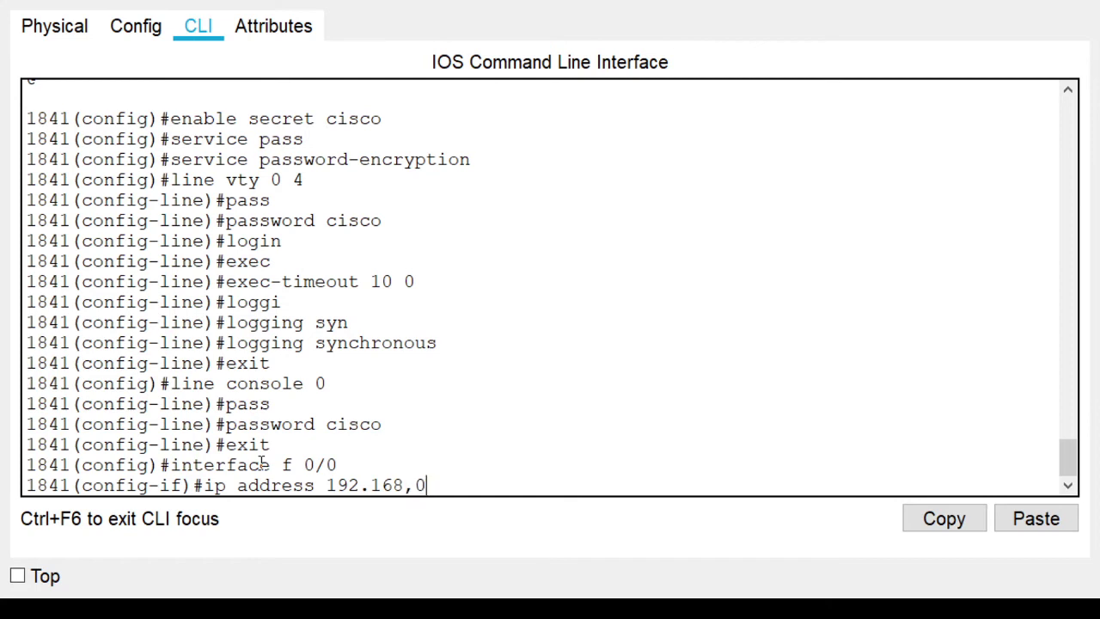
{"action": "type", "text": ".254 255.255"}
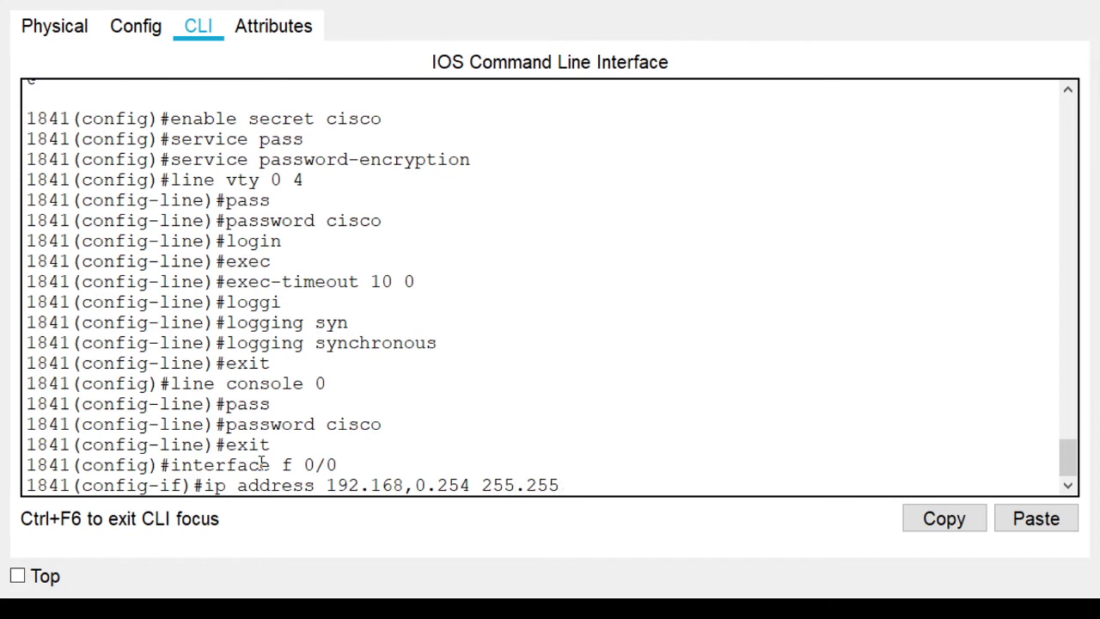
{"action": "type", "text": ".255.0"}
{"action": "key", "text": "Left"}
{"action": "key", "text": "Left"}
{"action": "key", "text": "Left"}
{"action": "key", "text": "Left"}
{"action": "key", "text": "Left"}
{"action": "key", "text": "Left"}
{"action": "key", "text": "Left"}
{"action": "key", "text": "Left"}
{"action": "key", "text": "Left"}
{"action": "key", "text": "Left"}
{"action": "key", "text": "Left"}
{"action": "key", "text": "Left"}
{"action": "key", "text": "Left"}
{"action": "key", "text": "Left"}
{"action": "key", "text": "Left"}
{"action": "key", "text": "Left"}
{"action": "key", "text": "Left"}
{"action": "key", "text": "Left"}
{"action": "key", "text": "Left"}
{"action": "key", "text": "Left"}
Correct the comma and apply ip address 192.168.0.254 255.255.255.0 to f 0/0
{"action": "key", "text": "BackSpace"}
{"action": "key", "text": "Right"}
{"action": "key", "text": "Right"}
{"action": "key", "text": "Right"}
{"action": "key", "text": "Right"}
{"action": "key", "text": "Right"}
{"action": "key", "text": "Right"}
{"action": "key", "text": "Right"}
{"action": "key", "text": "Right"}
{"action": "key", "text": "Right"}
{"action": "key", "text": "Right"}
{"action": "key", "text": "Right"}
{"action": "key", "text": "Right"}
{"action": "key", "text": "Right"}
{"action": "key", "text": "Right"}
{"action": "key", "text": "Right"}
{"action": "key", "text": "Right"}
{"action": "key", "text": "Right"}
{"action": "key", "text": "Right"}
{"action": "key", "text": "Right"}
{"action": "key", "text": "Return"}
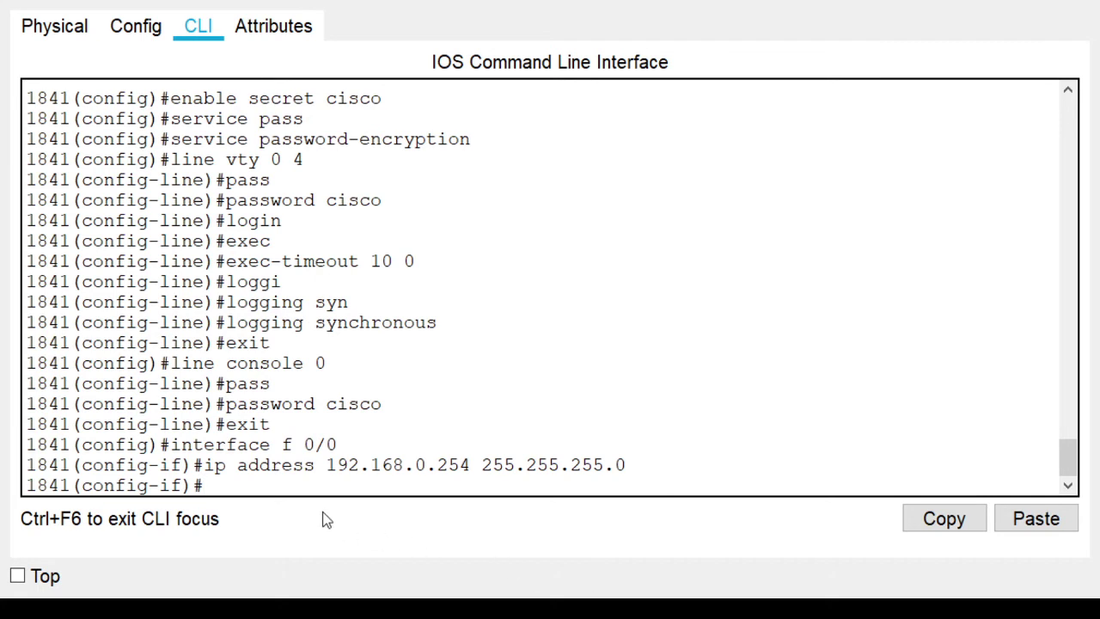
Bring f 0/0 up with no shut, then use end to reach the 1841# prompt
{"action": "type", "text": "no shut"}
{"action": "key", "text": "Return"}
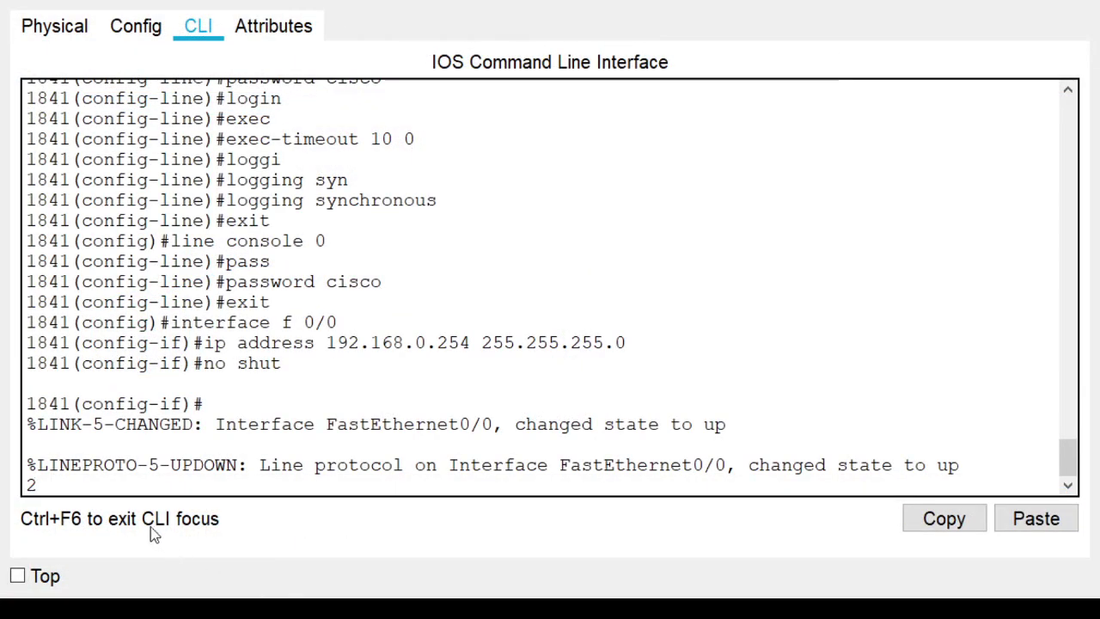
{"action": "key", "text": "BackSpace"}
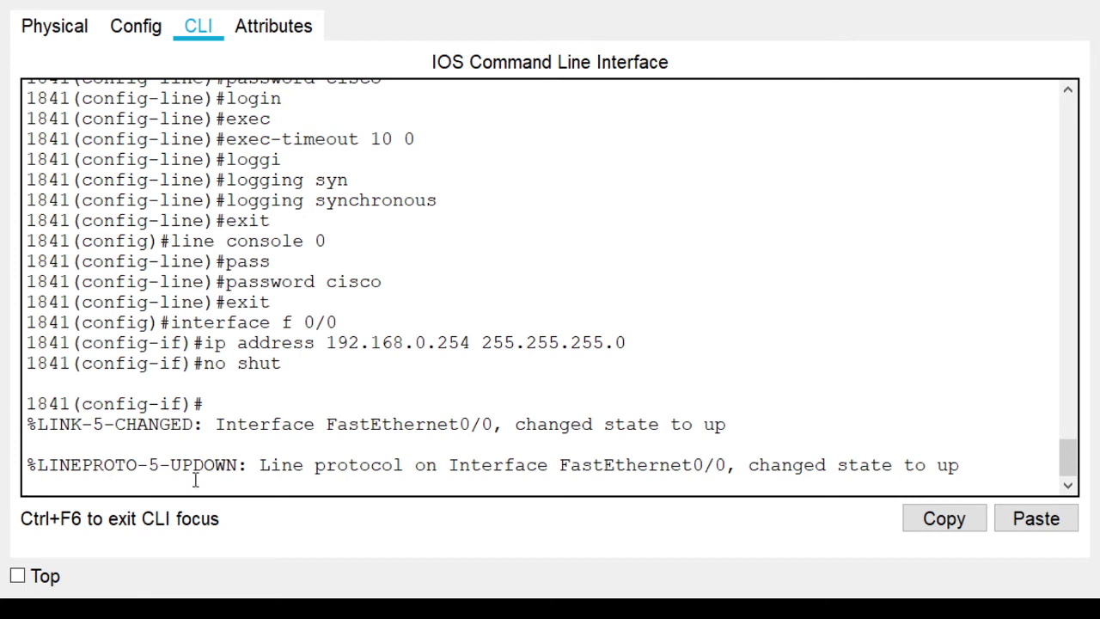
{"action": "key", "text": "Return"}
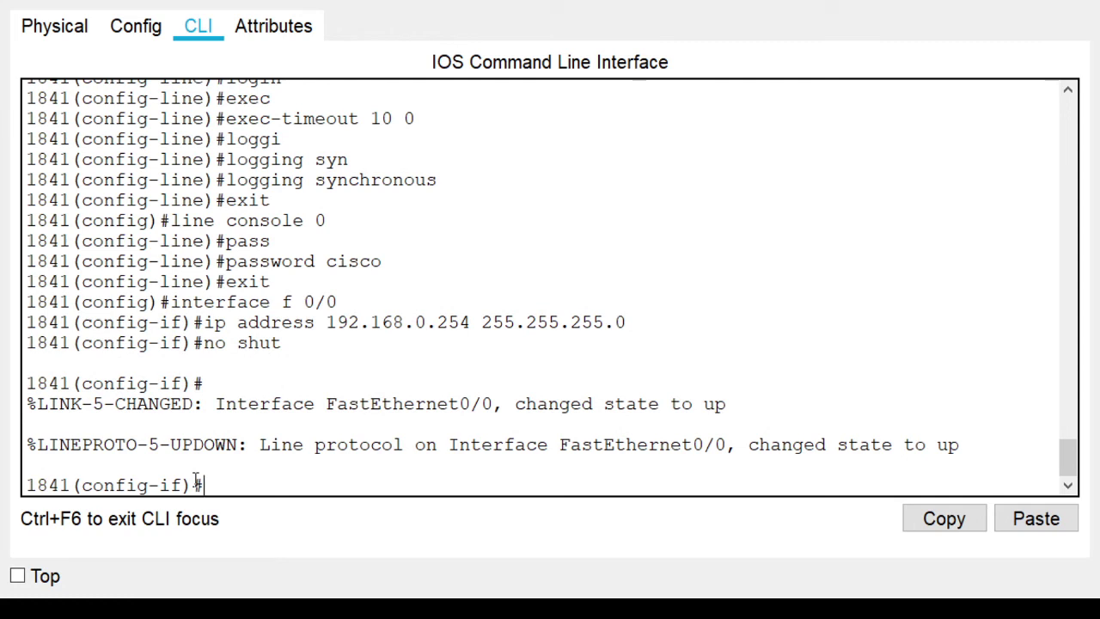
{"action": "type", "text": "end"}
{"action": "key", "text": "Return"}
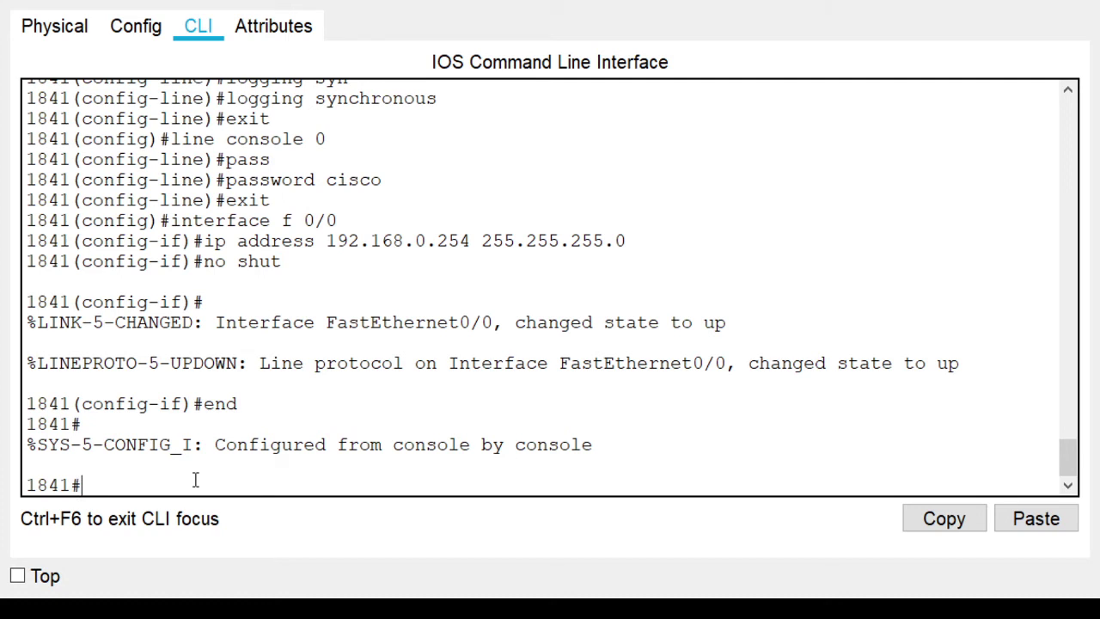
Run copy running-config startup-config and accept the default startup-config destination name
{"action": "type", "text": "copy running"}
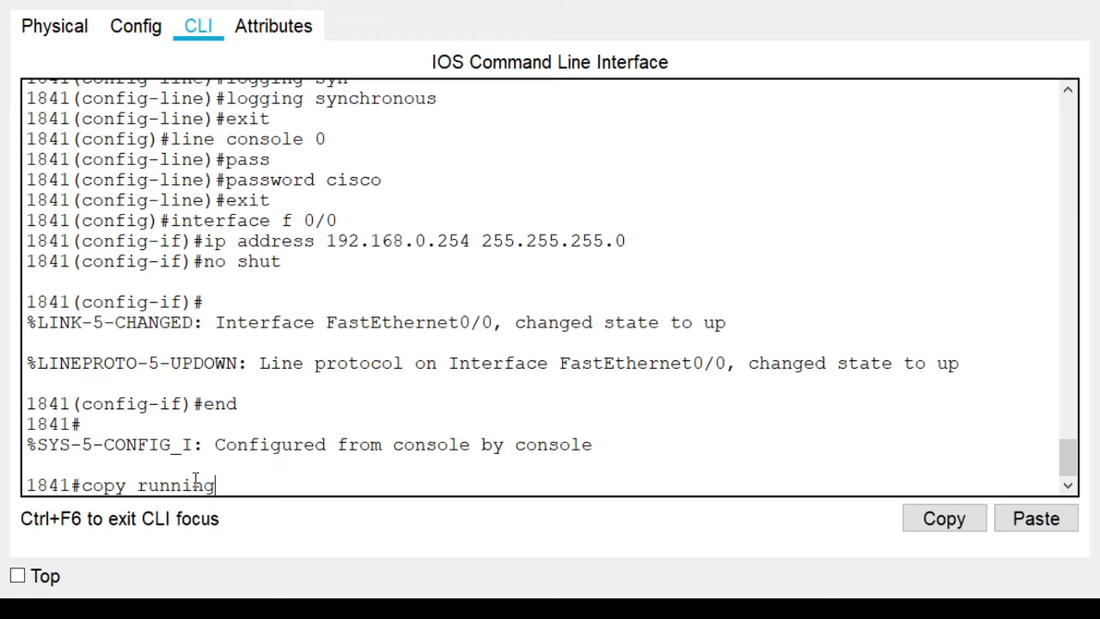
{"action": "type", "text": "-con"}
{"action": "key", "text": "Tab"}
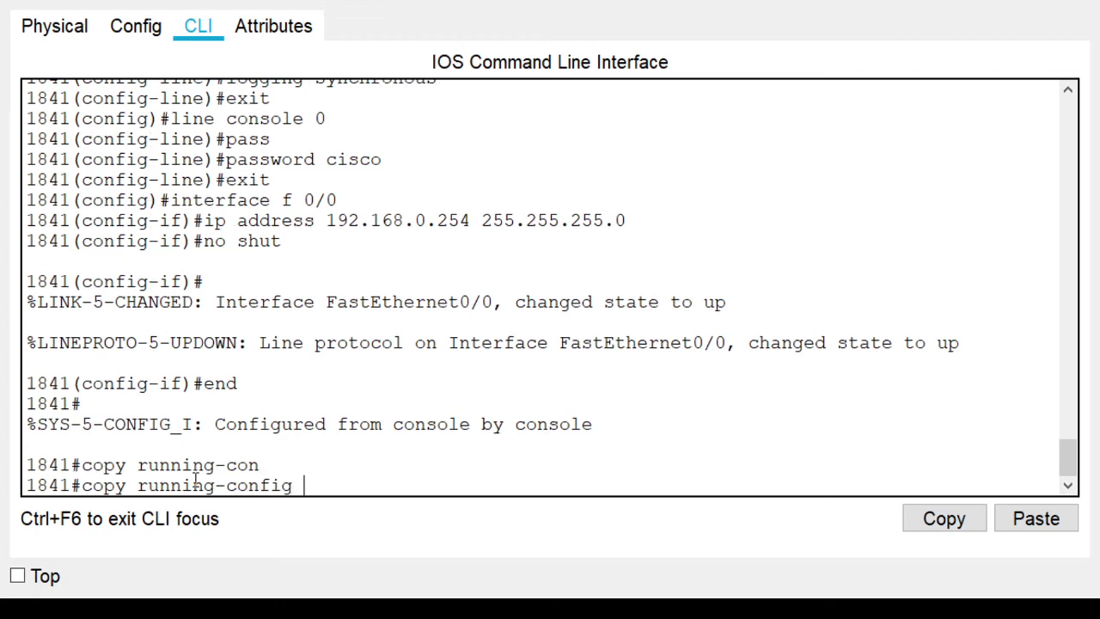
{"action": "type", "text": "str"}
{"action": "key", "text": "BackSpace"}
{"action": "type", "text": "a"}
{"action": "key", "text": "Tab"}
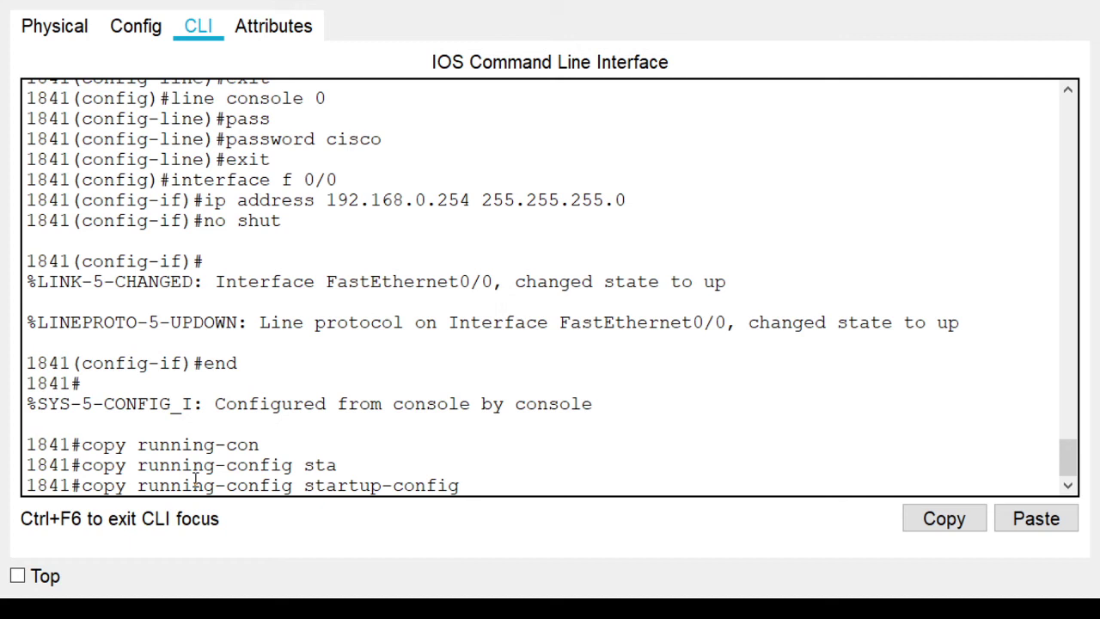
{"action": "key", "text": "Return"}
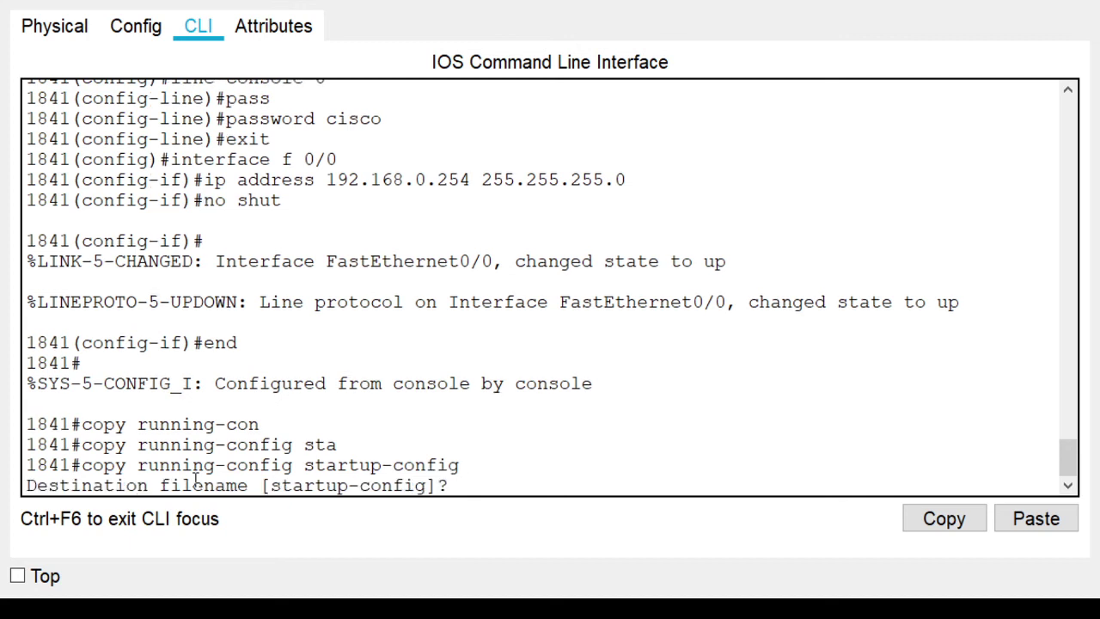
{"action": "key", "text": "Return"}
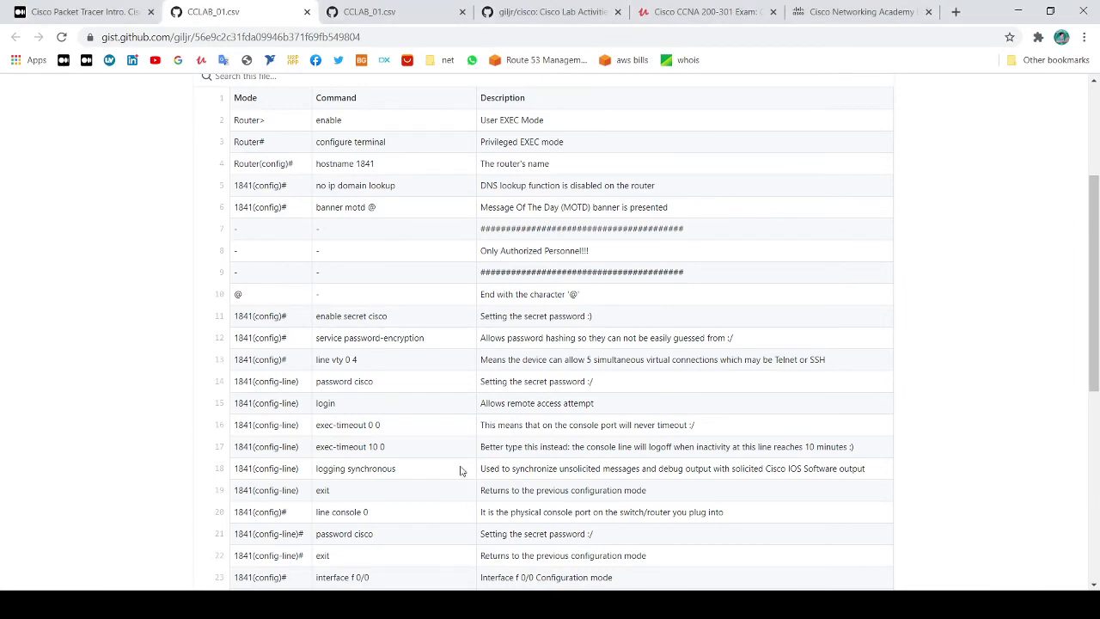
Show the Medium Cisco Packet Tracer Intro article scrolled down to Step 04
{"action": "left_click", "coordinate": [85, 13]}
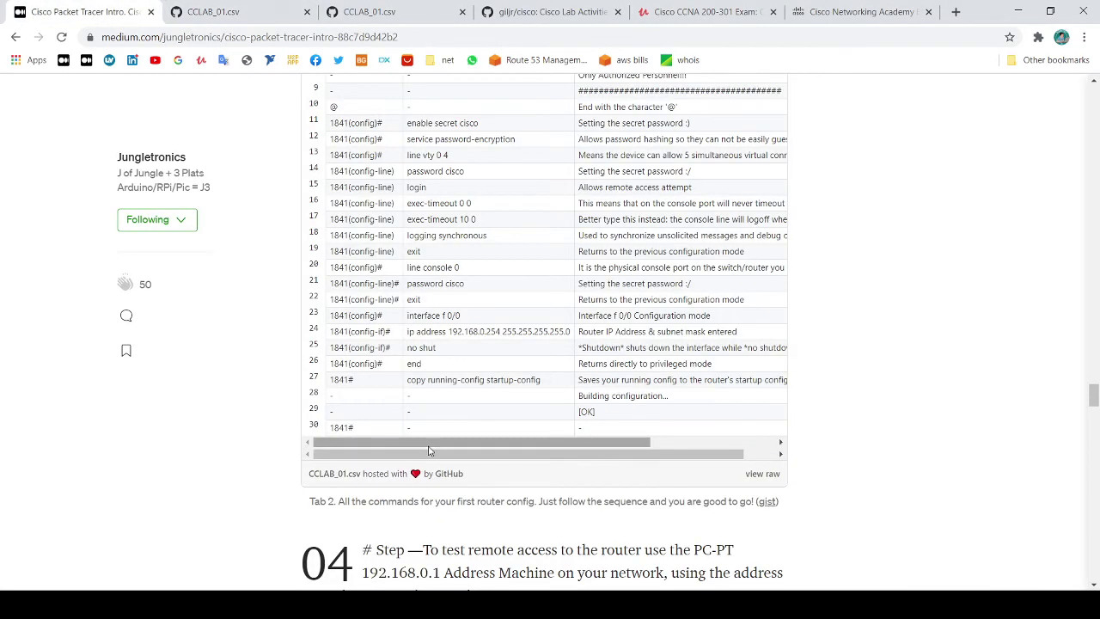
{"action": "scroll", "coordinate": [425, 442], "scroll_direction": "down", "scroll_amount": 3}
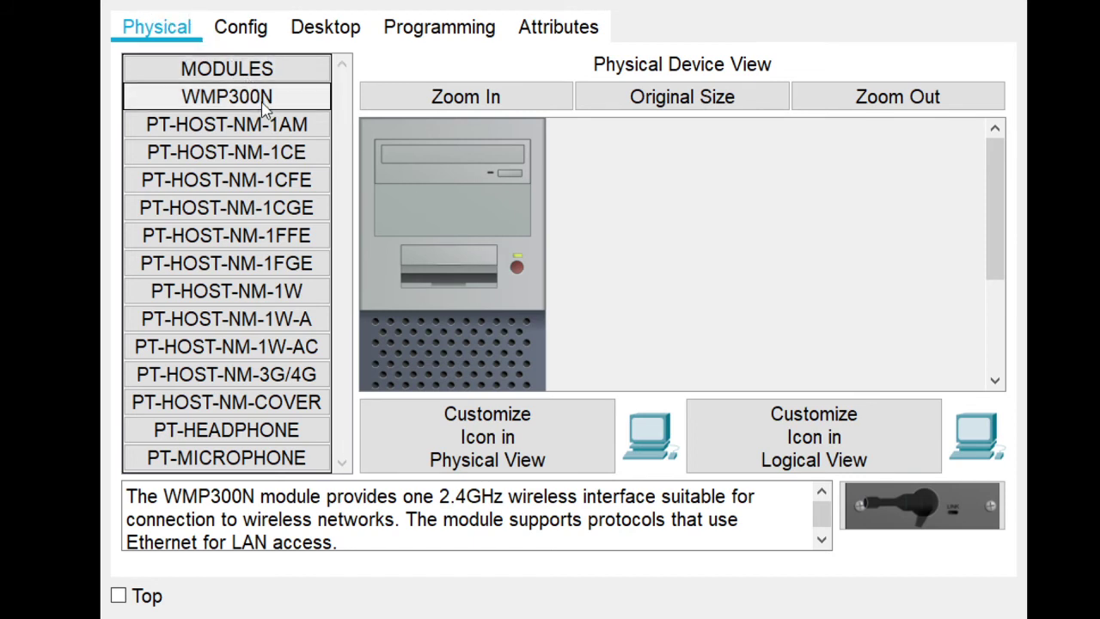
Open the PC's Telnet / SSH Client, choose Telnet, and enter host 192.168.0.254
{"action": "left_click", "coordinate": [327, 31]}
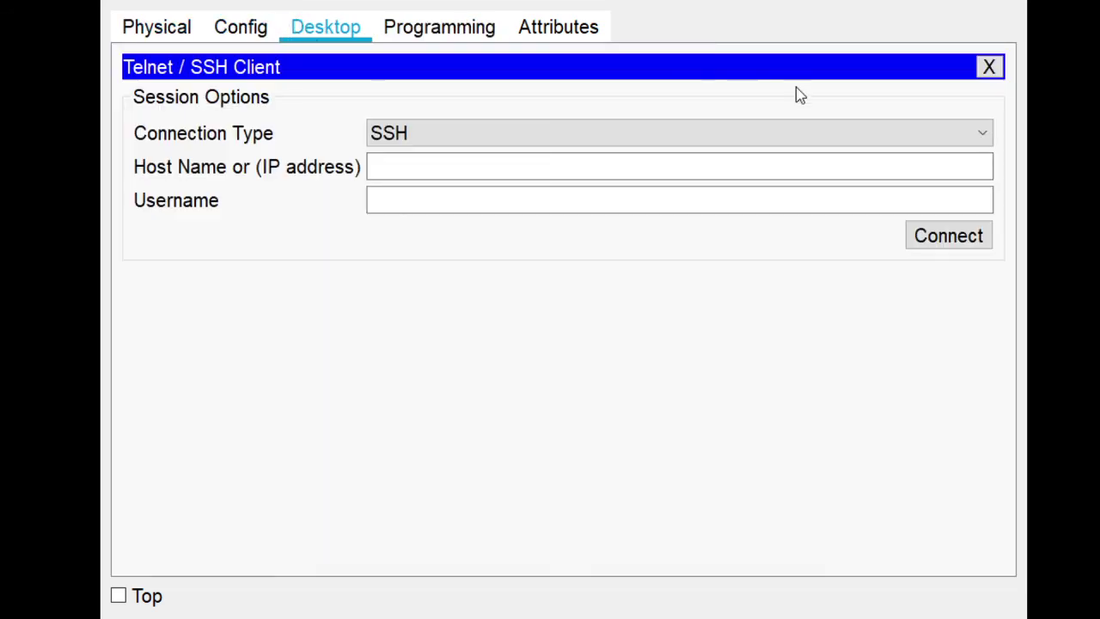
{"action": "left_click", "coordinate": [990, 67]}
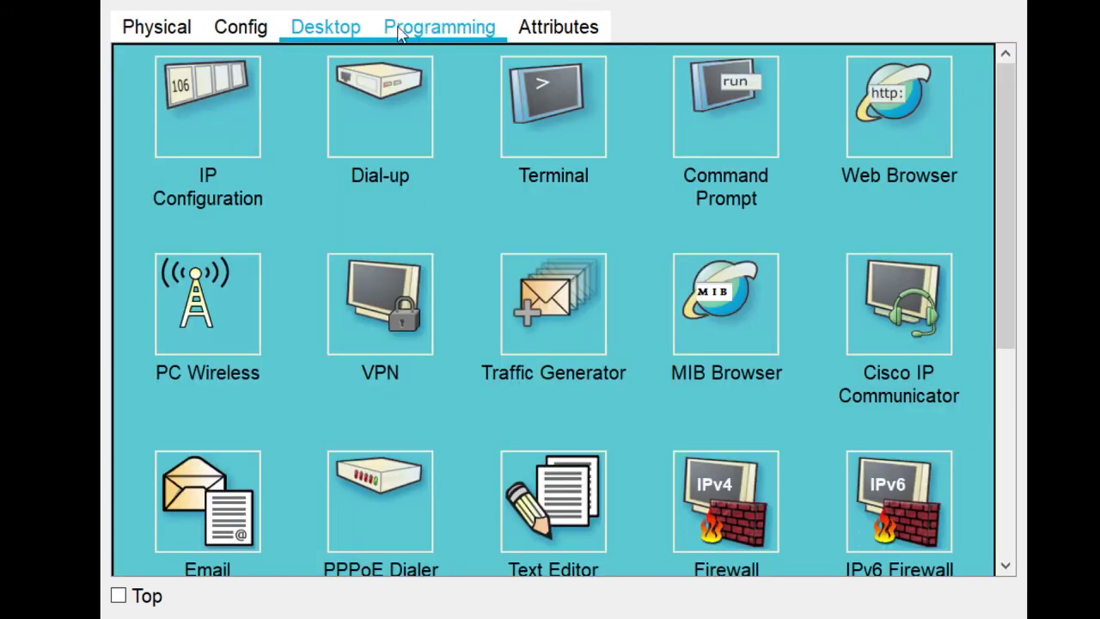
{"action": "scroll", "coordinate": [743, 238], "scroll_direction": "down", "scroll_amount": 3}
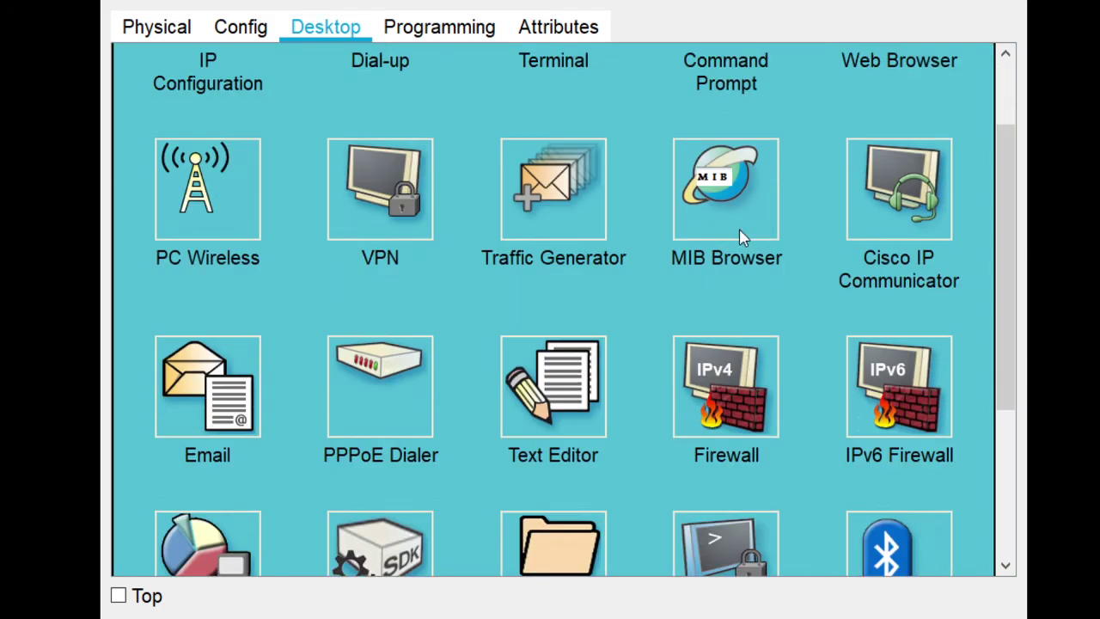
{"action": "scroll", "coordinate": [743, 237], "scroll_direction": "down", "scroll_amount": 3}
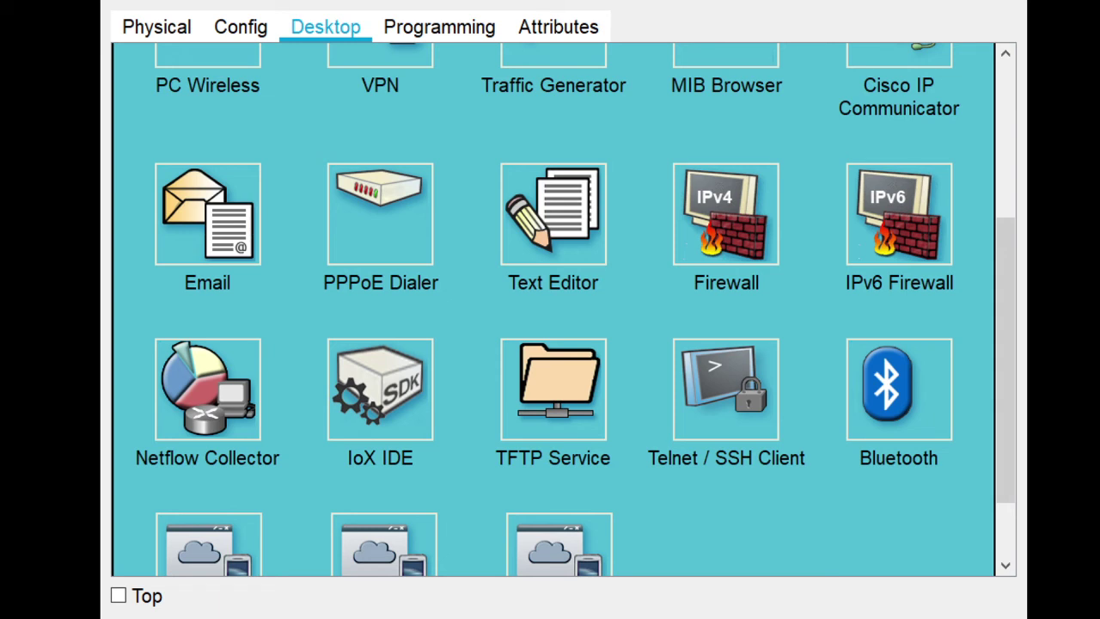
{"action": "left_click", "coordinate": [746, 407]}
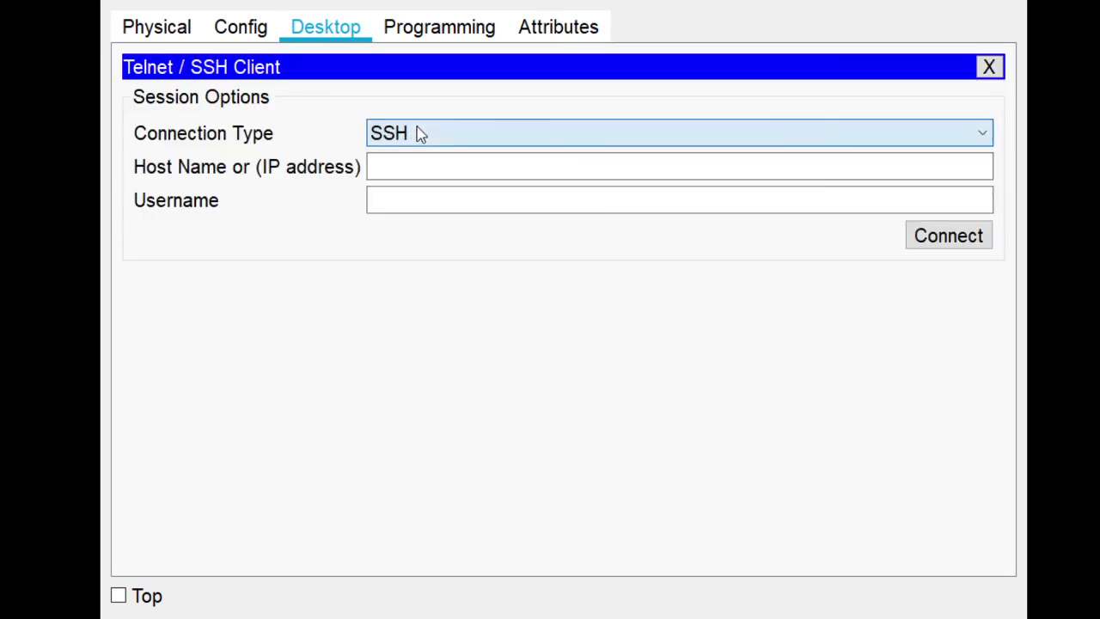
{"action": "key", "text": "Up"}
{"action": "left_click", "coordinate": [405, 166]}
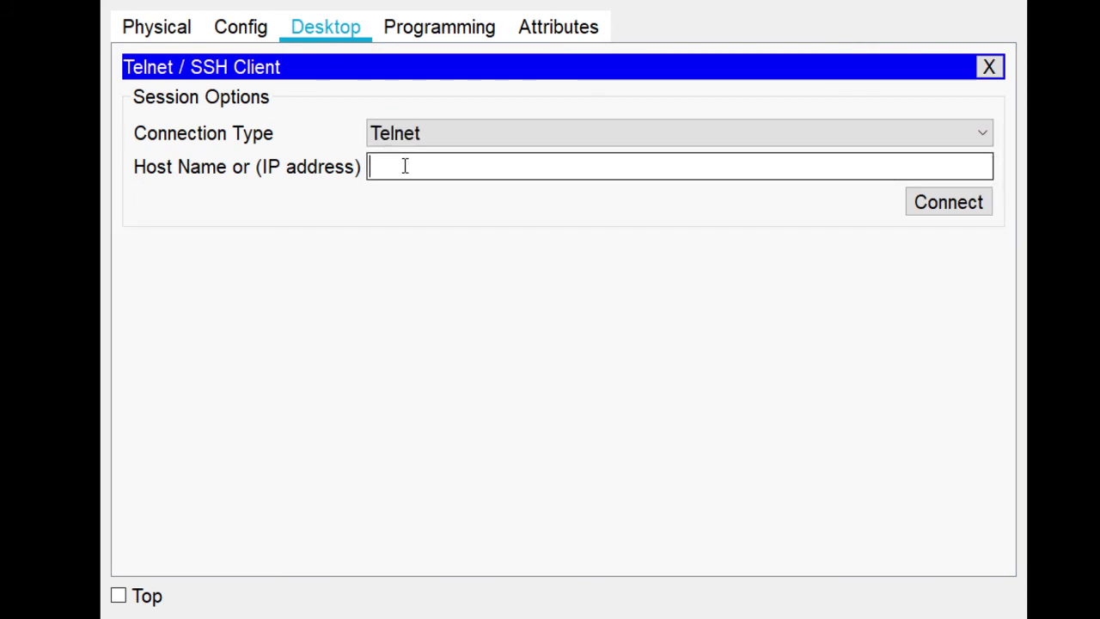
{"action": "type", "text": "192.1"}
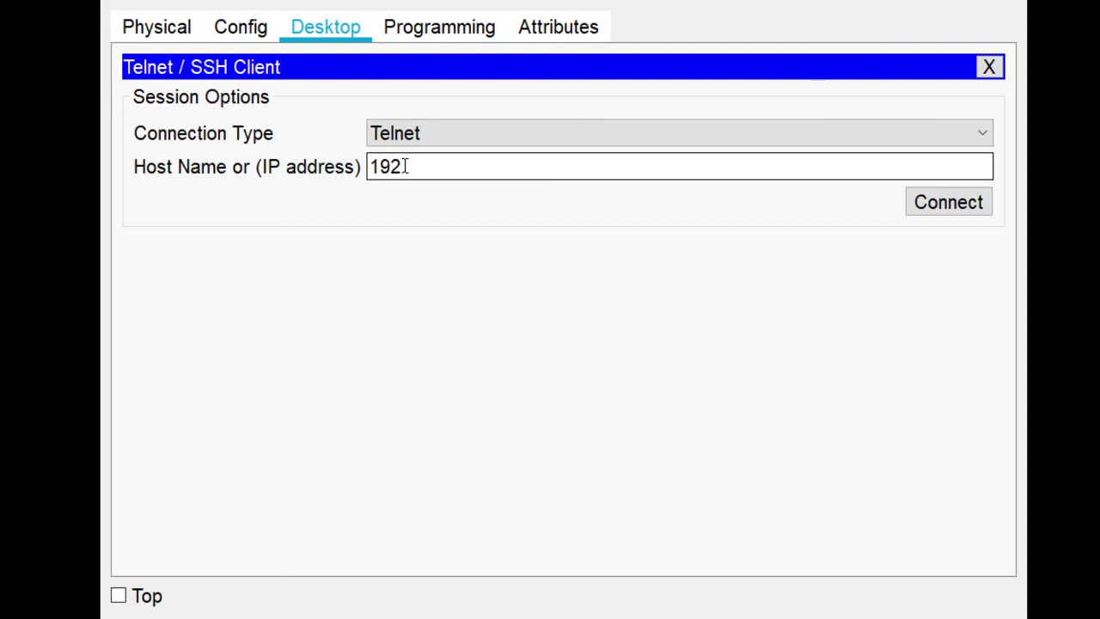
{"action": "type", "text": "68."}
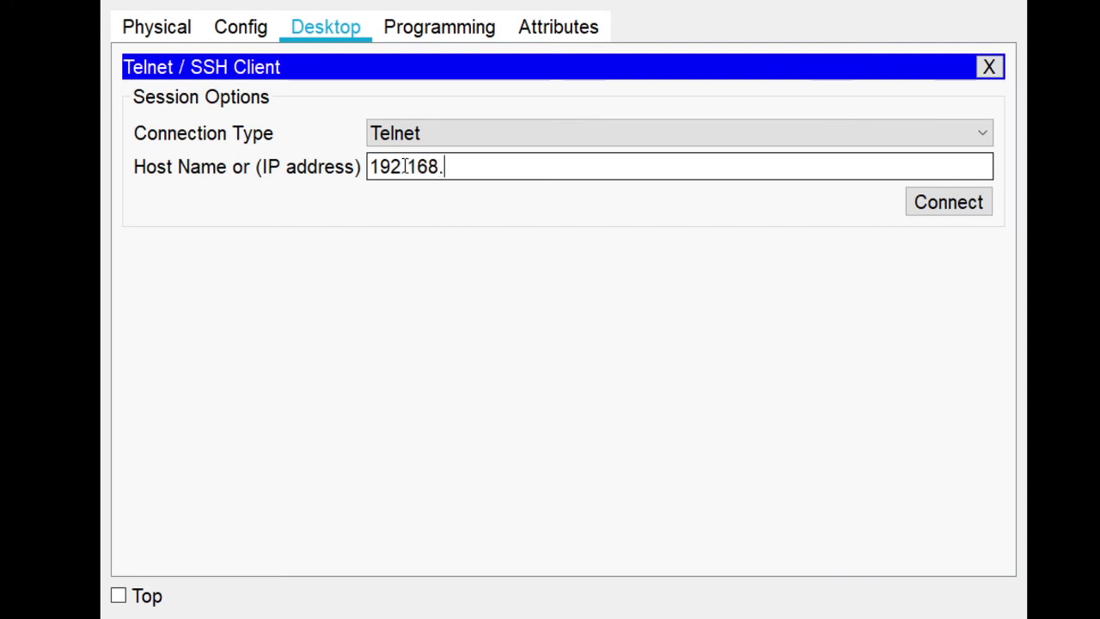
{"action": "type", "text": "0."}
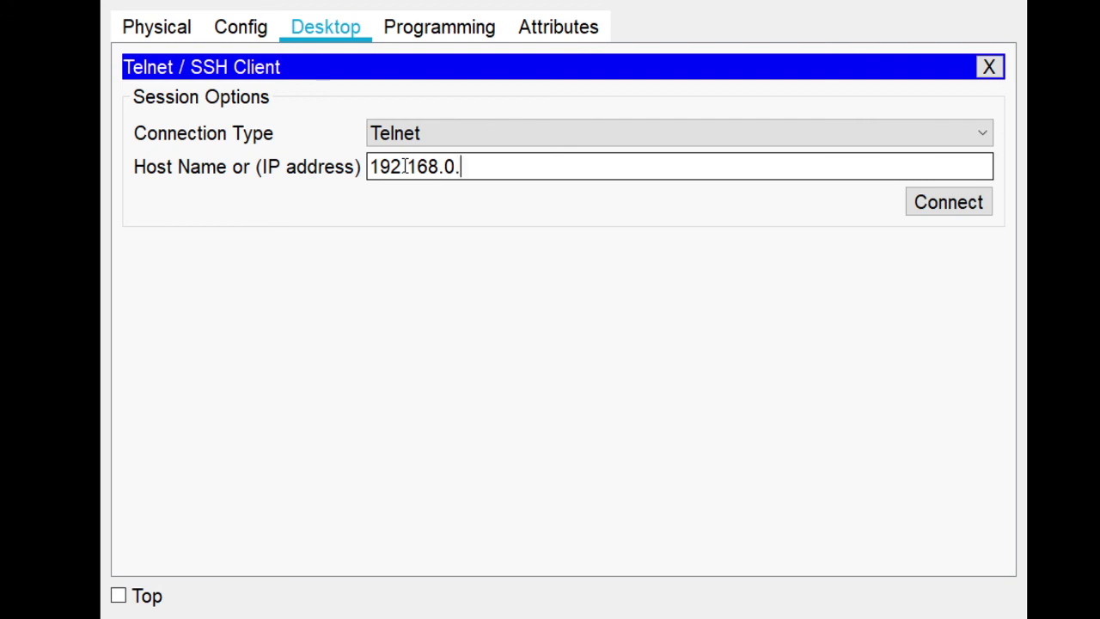
{"action": "type", "text": "254"}
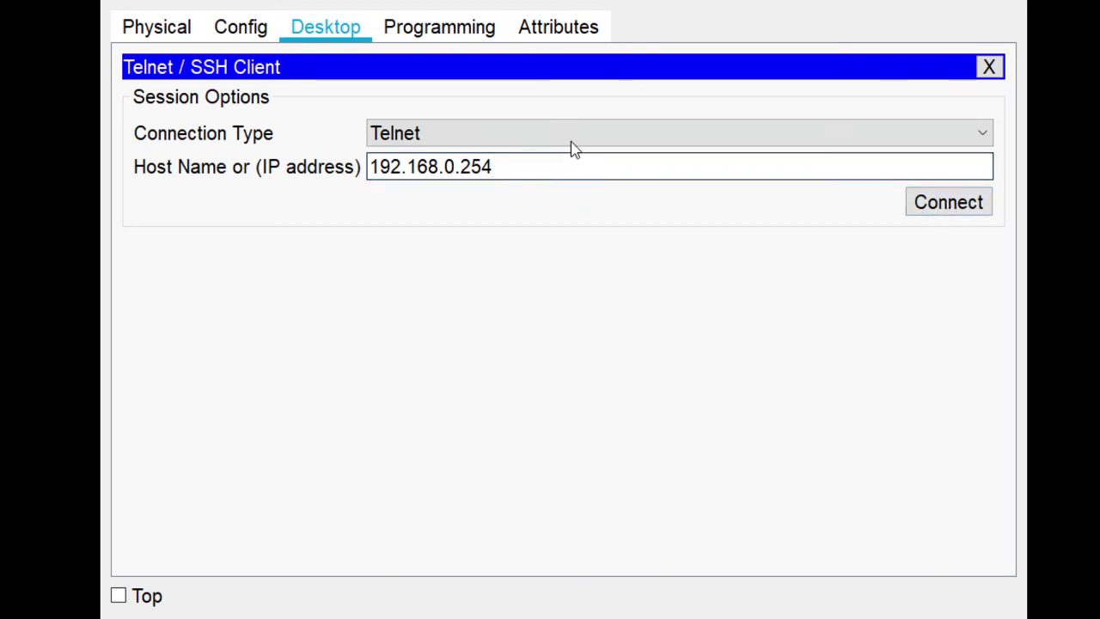
Telnet from the PC into the router with its password, reach the 1841> prompt, then exit
{"action": "left_click", "coordinate": [967, 204]}
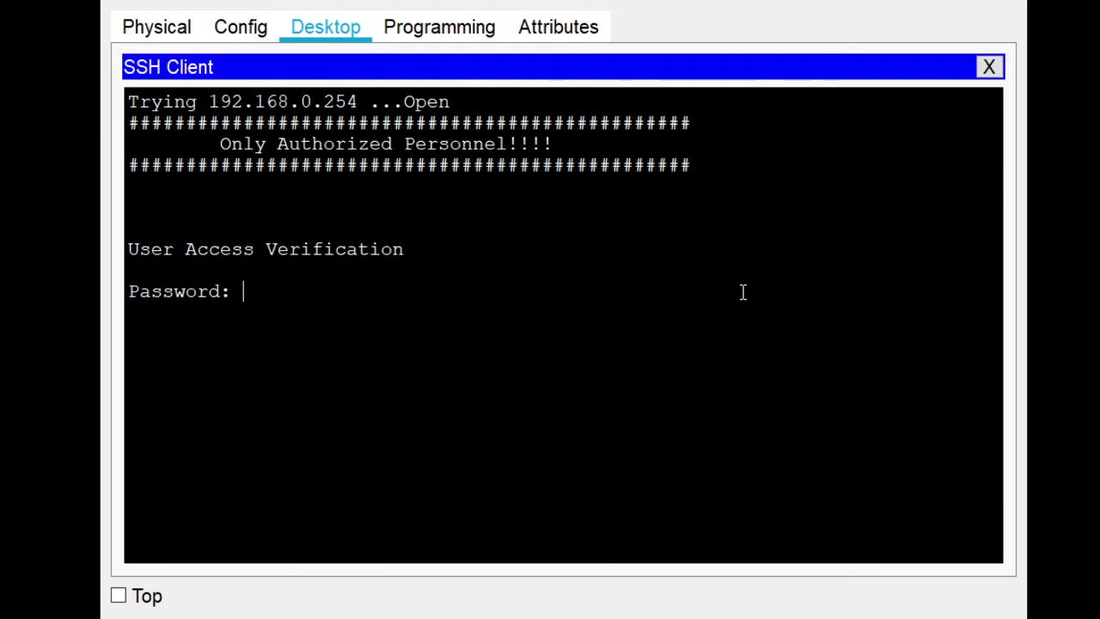
{"action": "key", "text": "Return"}
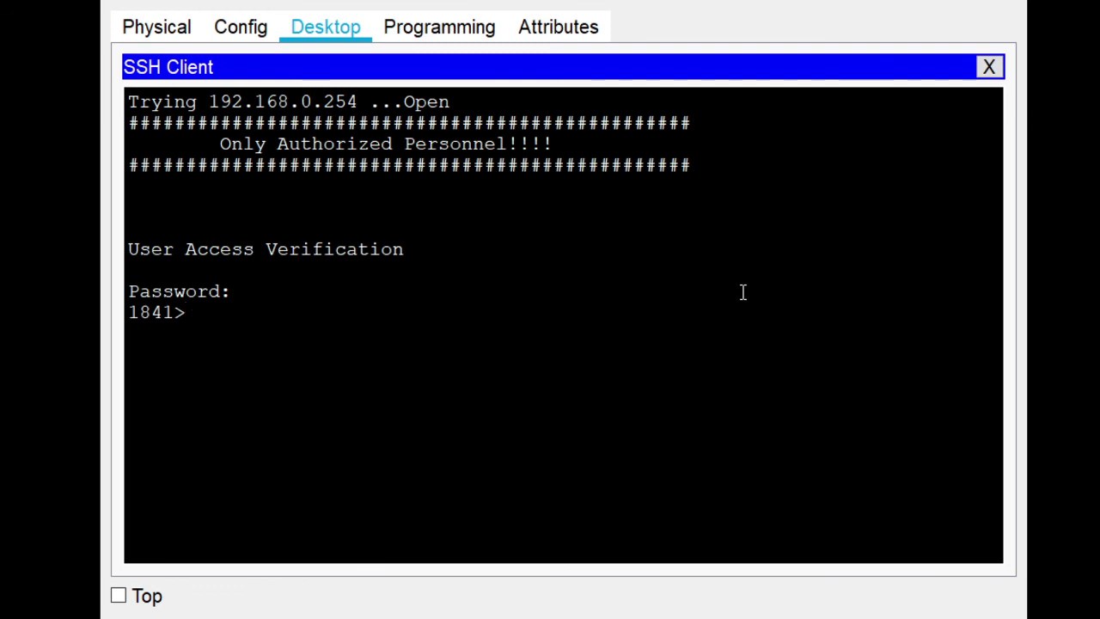
{"action": "type", "text": "exit"}
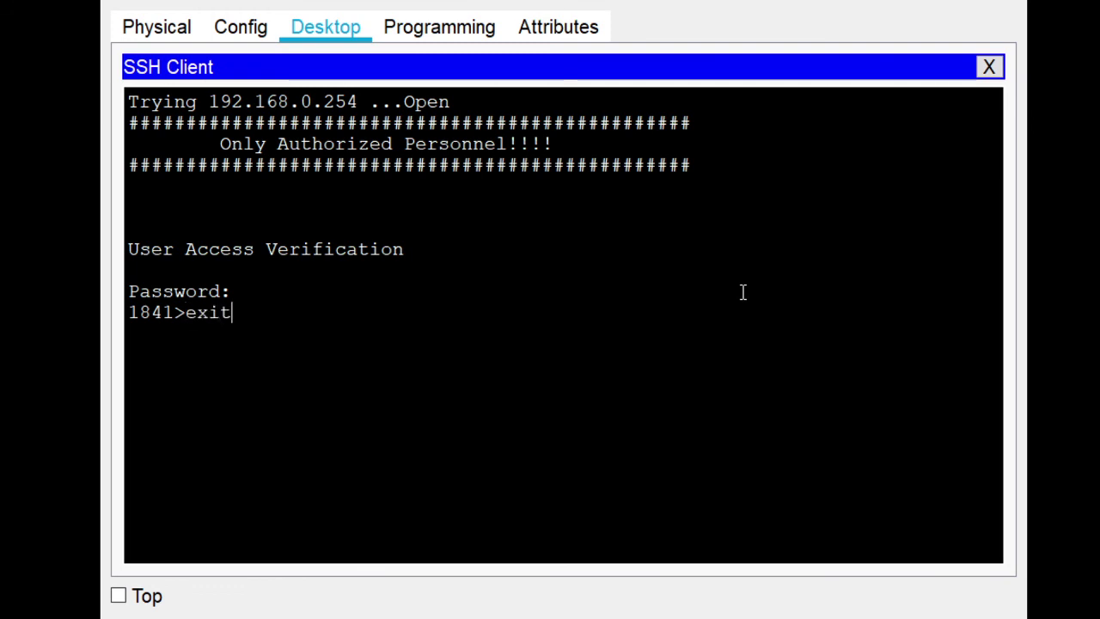
{"action": "key", "text": "Return"}
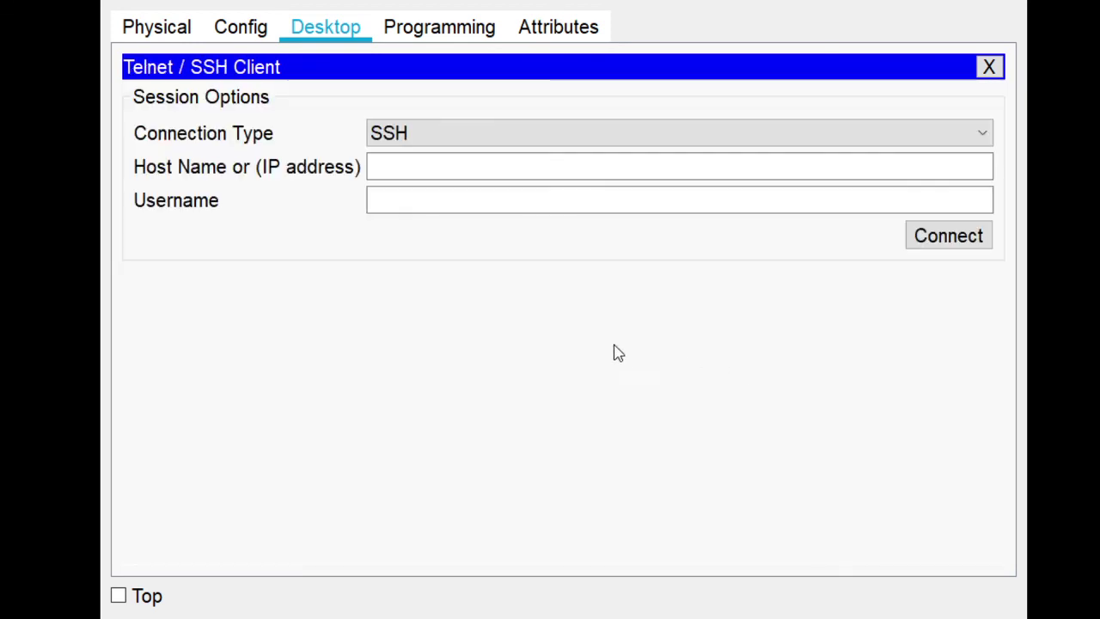
{"action": "left_click", "coordinate": [178, 29]}
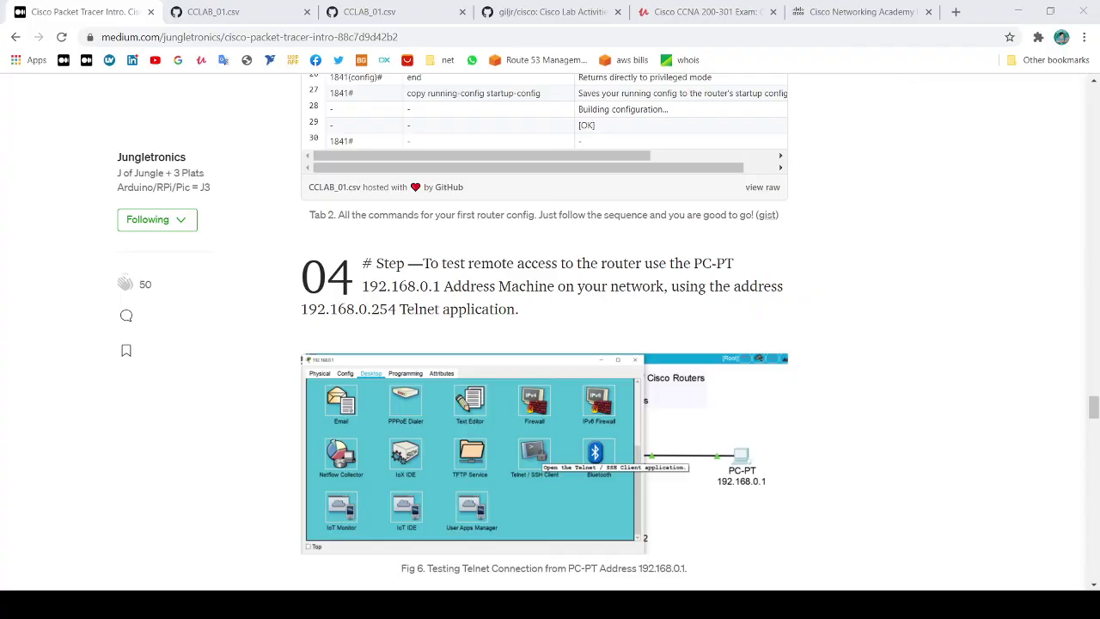
Scroll the Medium article through Step 04 (Telnet test) and Step 05 (SSH), then back to the title
{"action": "scroll", "coordinate": [263, 450], "scroll_direction": "down", "scroll_amount": 4}
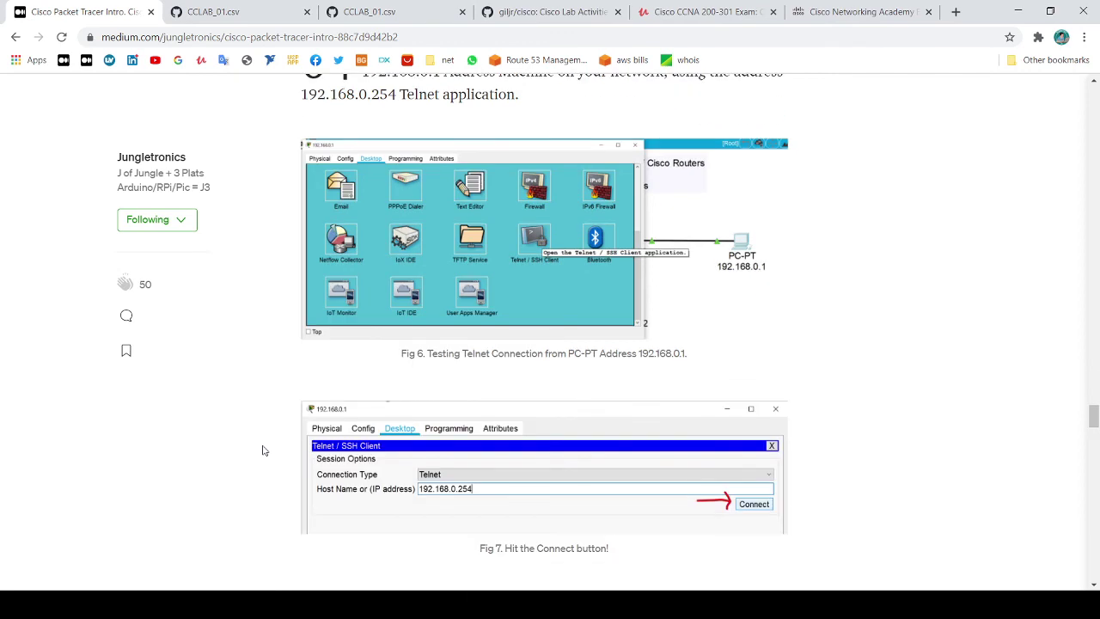
{"action": "scroll", "coordinate": [465, 356], "scroll_direction": "down", "scroll_amount": 1}
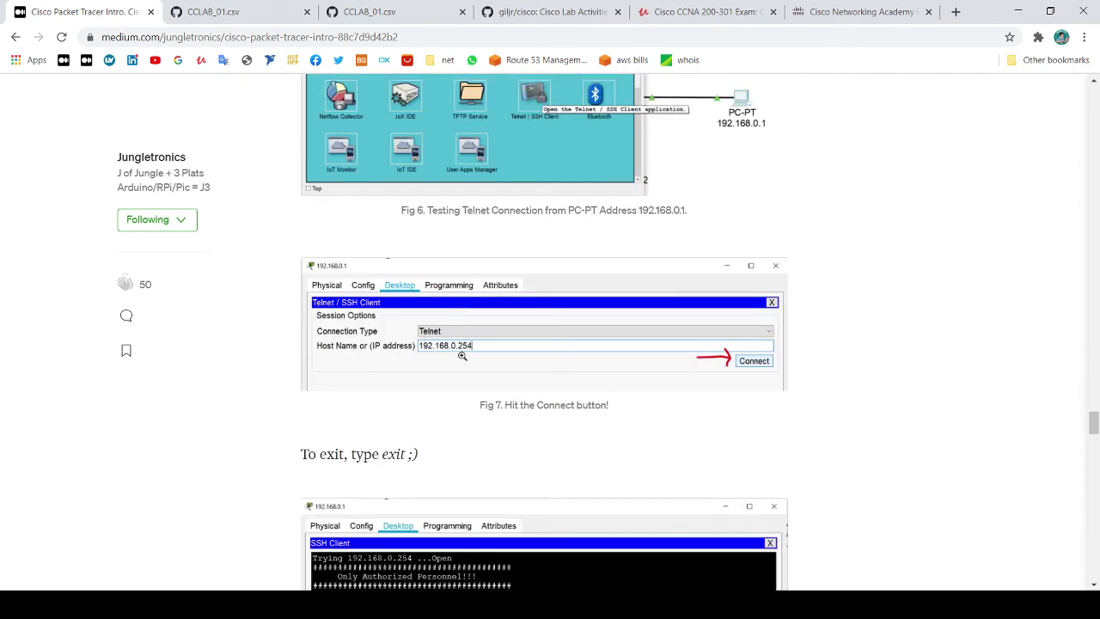
{"action": "scroll", "coordinate": [464, 352], "scroll_direction": "down", "scroll_amount": 2}
{"action": "scroll", "coordinate": [471, 344], "scroll_direction": "down", "scroll_amount": 3}
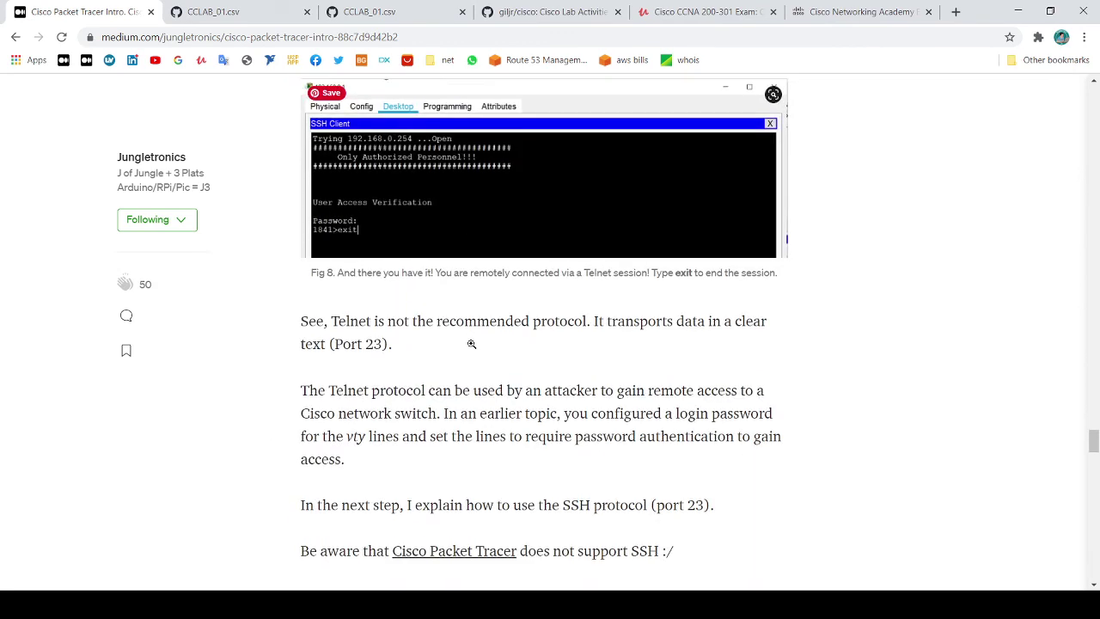
{"action": "scroll", "coordinate": [471, 343], "scroll_direction": "down", "scroll_amount": 3}
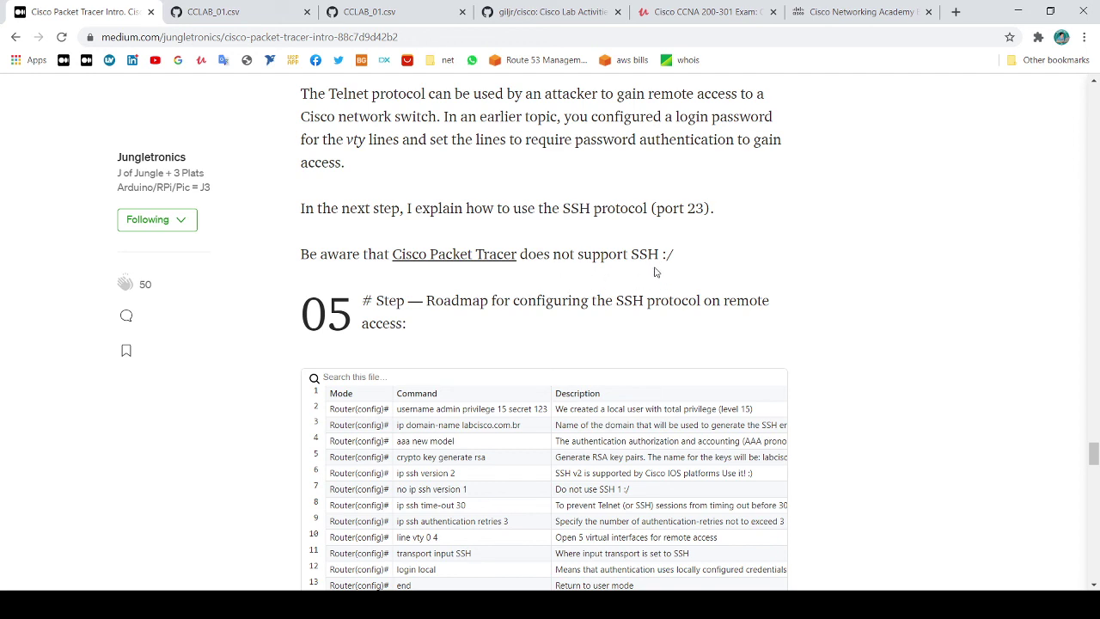
{"action": "scroll", "coordinate": [633, 301], "scroll_direction": "down", "scroll_amount": 2}
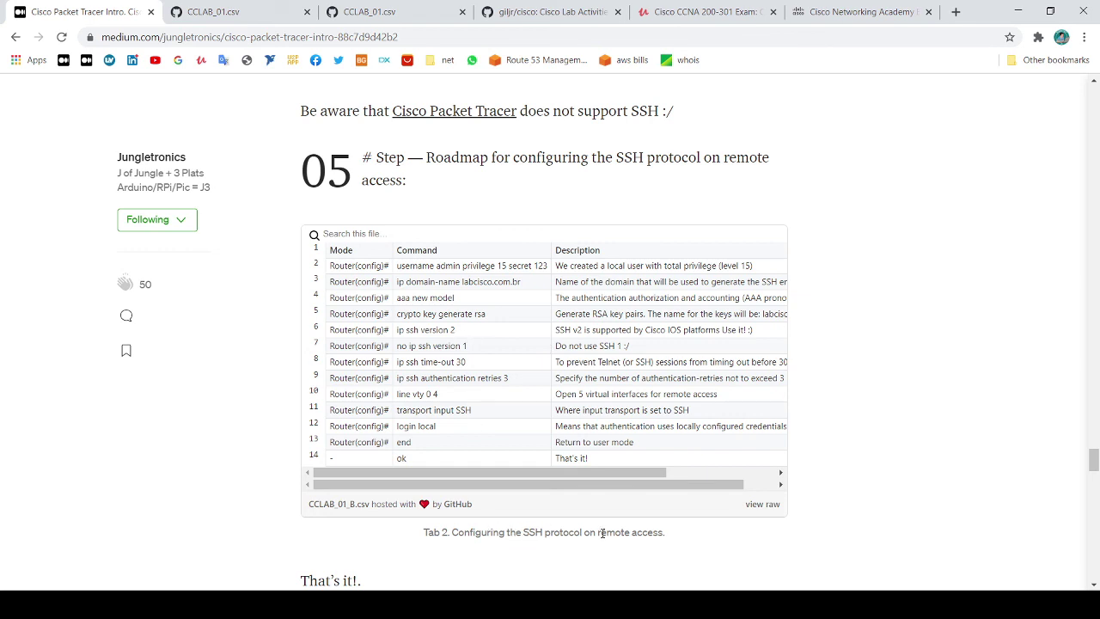
{"action": "scroll", "coordinate": [601, 533], "scroll_direction": "down", "scroll_amount": 2}
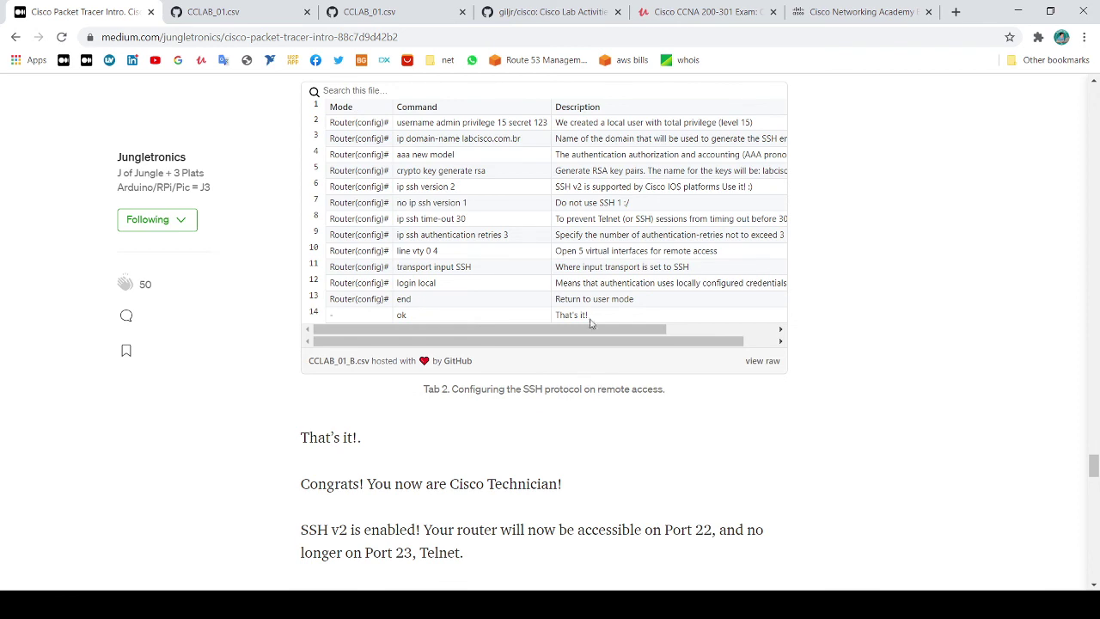
{"action": "scroll", "coordinate": [591, 322], "scroll_direction": "down", "scroll_amount": 1}
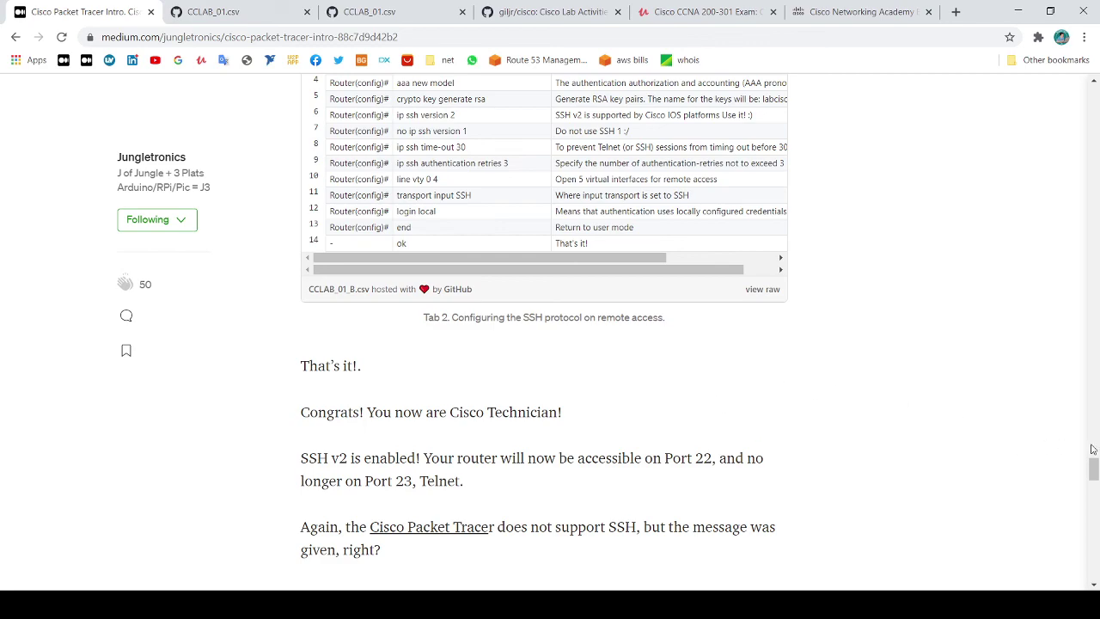
{"action": "left_click_drag", "start_coordinate": [1094, 468], "coordinate": [1095, 100]}
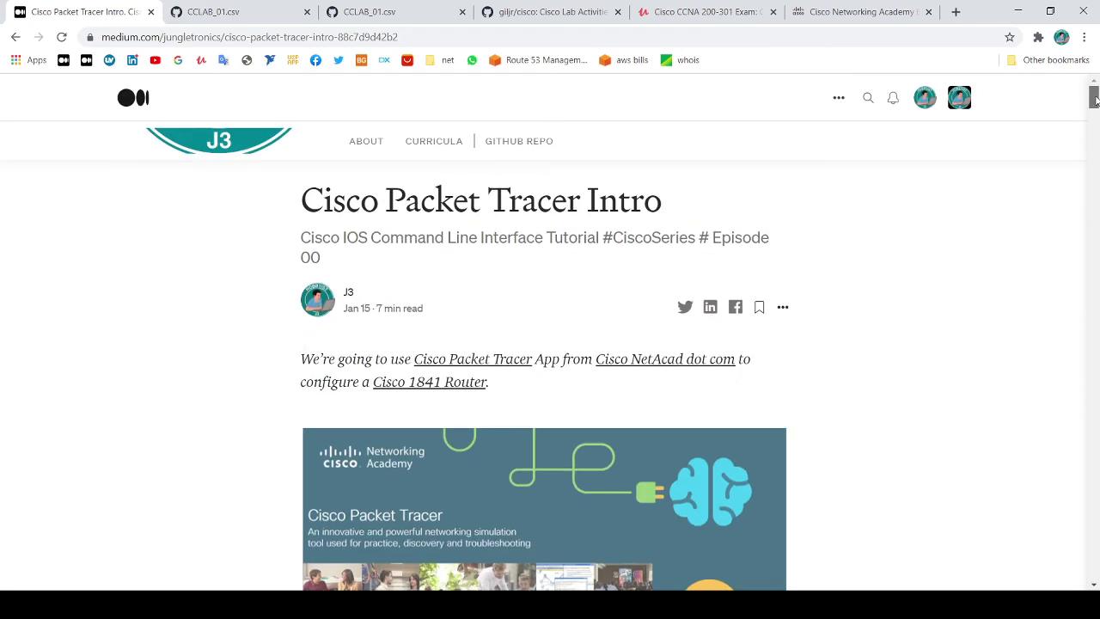